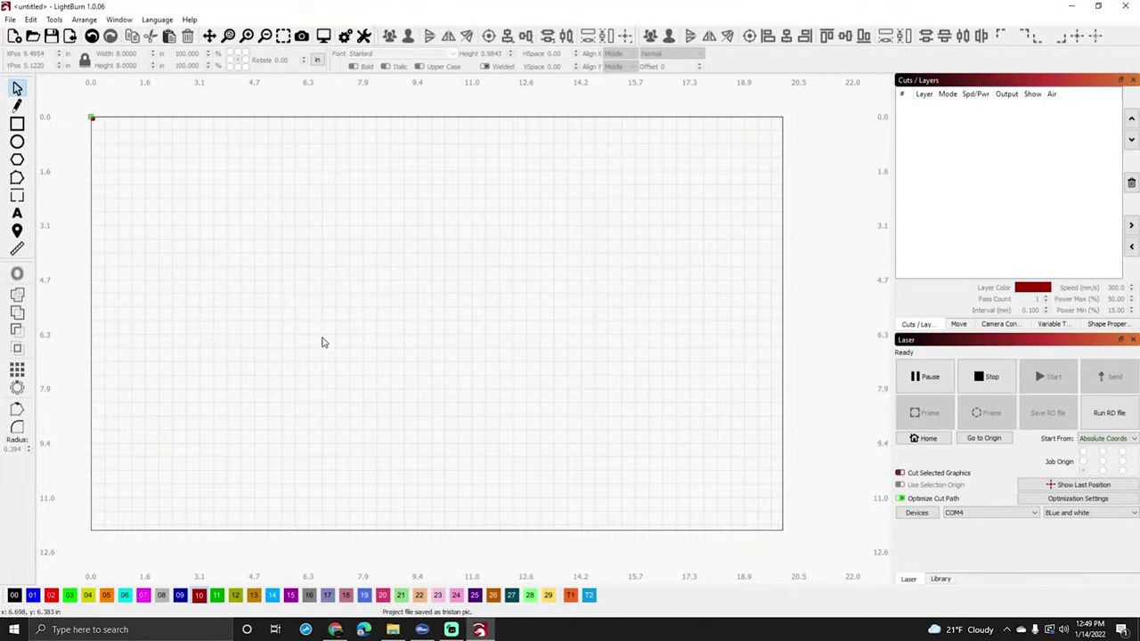
Step: Import Guardians.jpg onto the canvas as a new image layer, then deselect it
{"action": "left_click", "coordinate": [70, 36]}
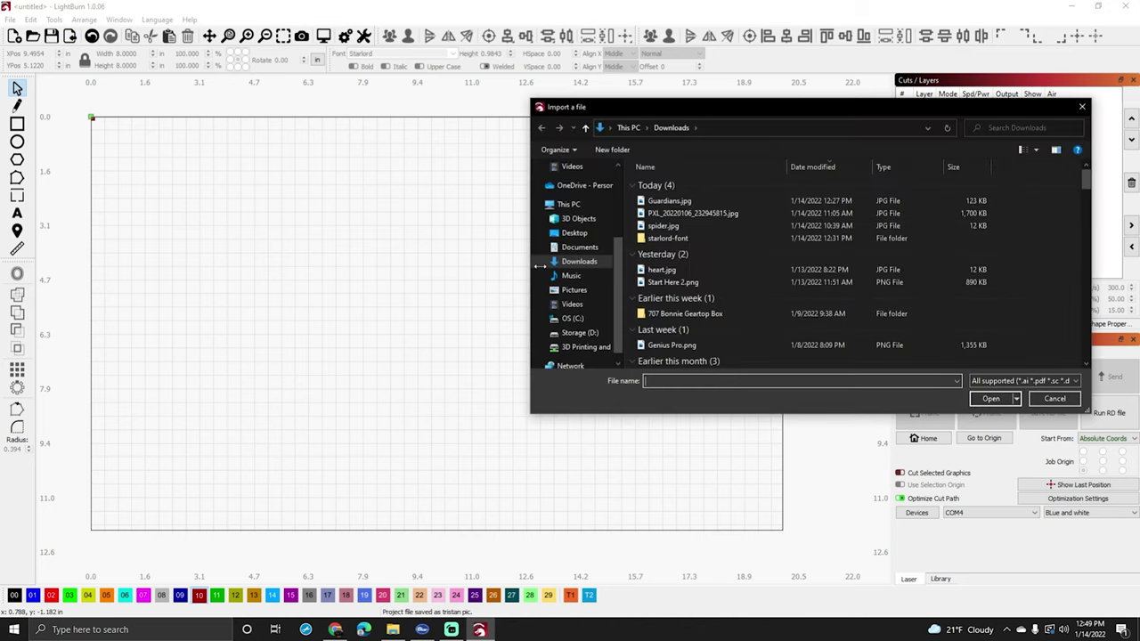
{"action": "double_click", "coordinate": [668, 200]}
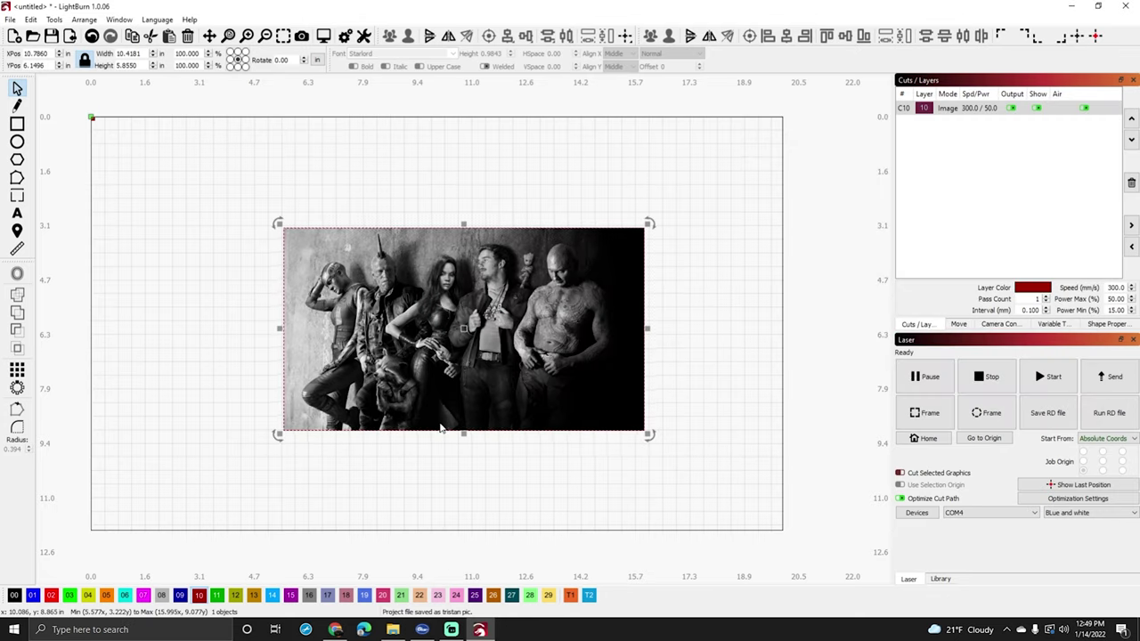
{"action": "left_click", "coordinate": [53, 140]}
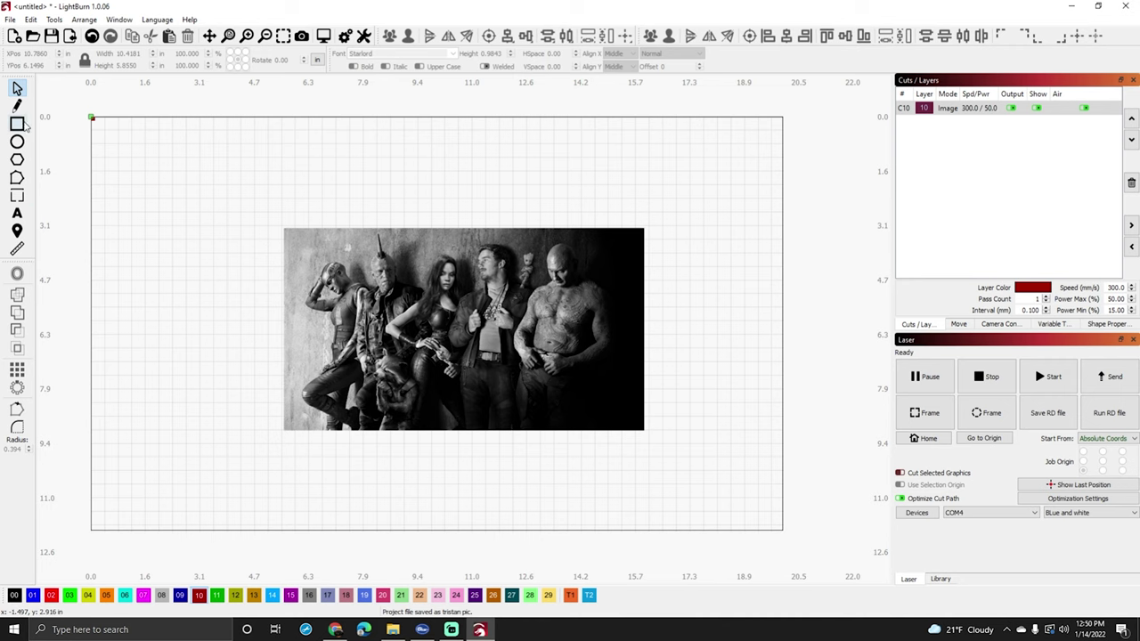
Step: Create the text HERO in the Starlord font
{"action": "left_click", "coordinate": [18, 214]}
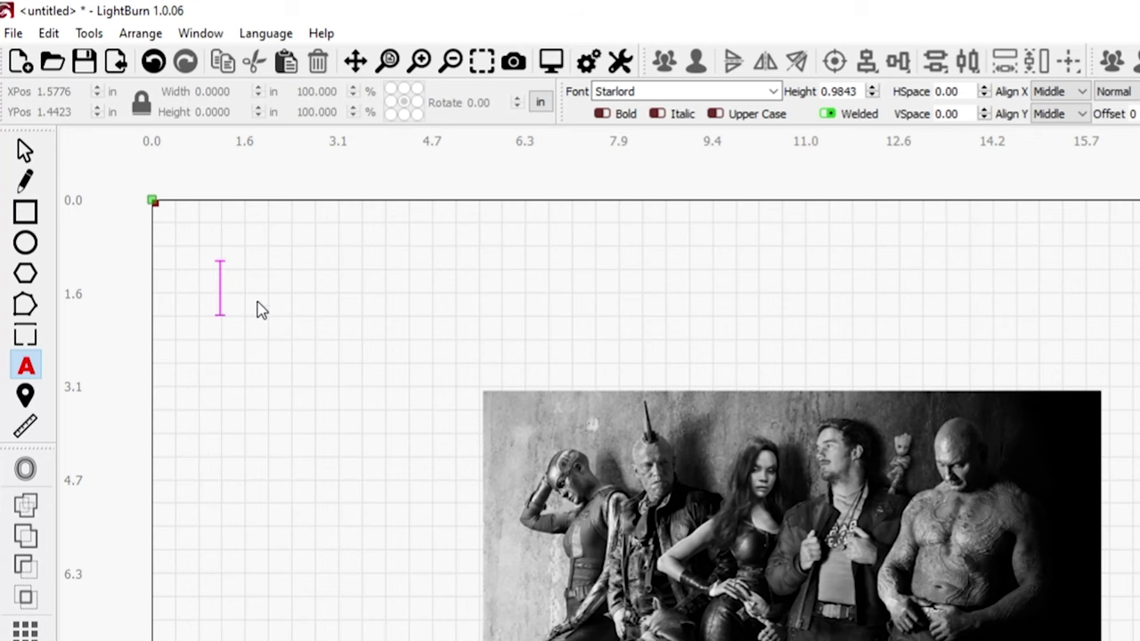
{"action": "type", "text": "HERO"}
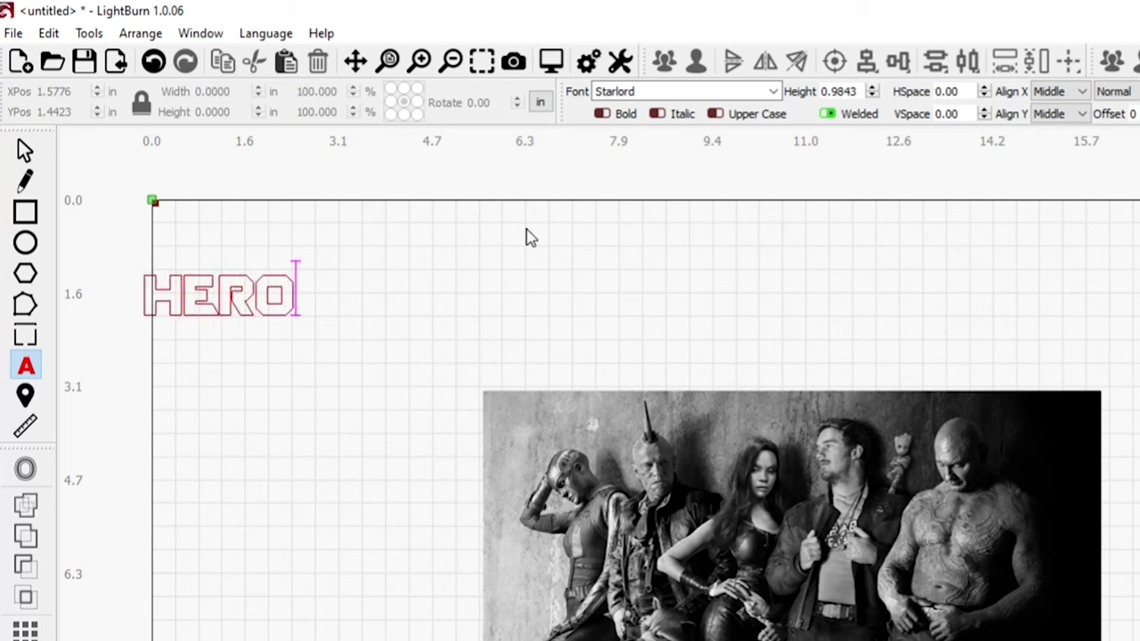
{"action": "left_click", "coordinate": [772, 92]}
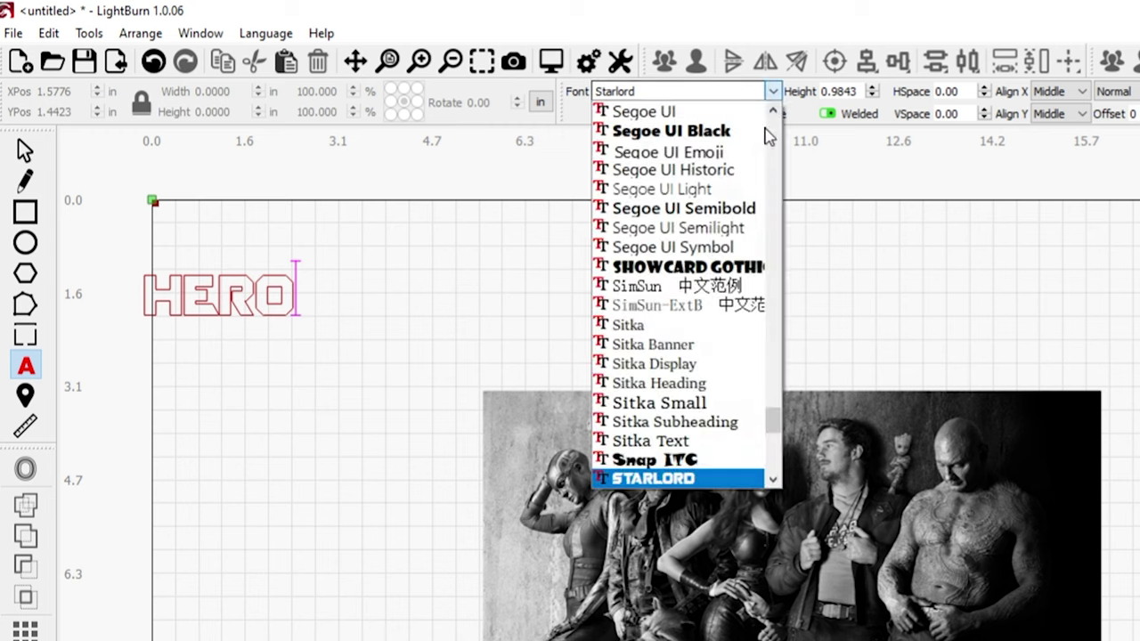
{"action": "scroll", "coordinate": [717, 318], "scroll_direction": "down", "scroll_amount": 3}
{"action": "scroll", "coordinate": [717, 323], "scroll_direction": "up", "scroll_amount": 1}
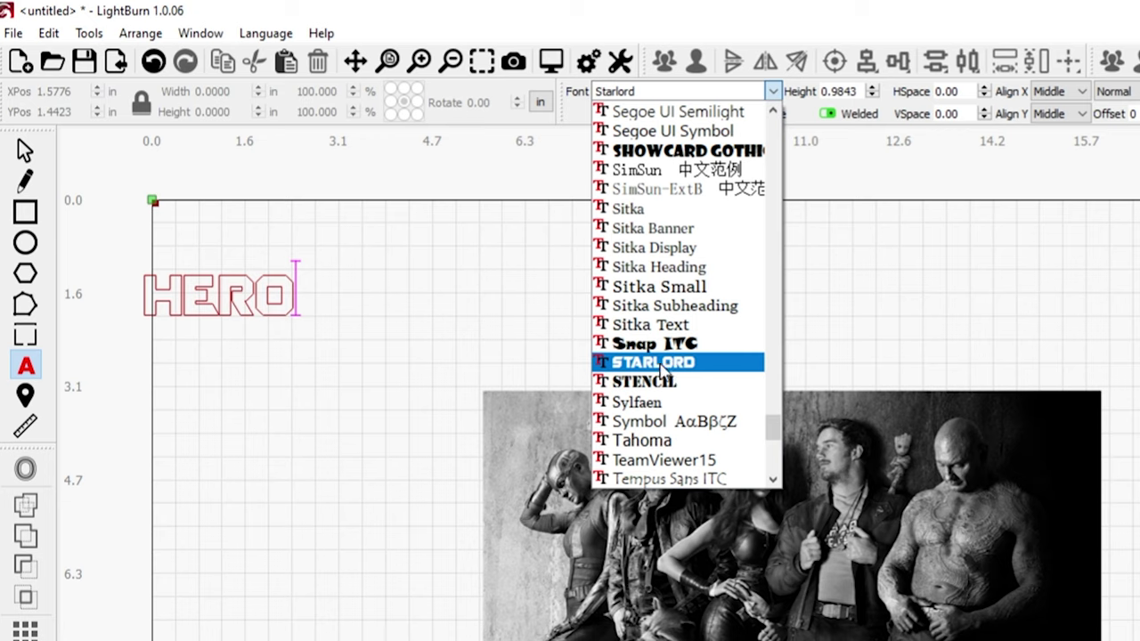
{"action": "left_click", "coordinate": [660, 364]}
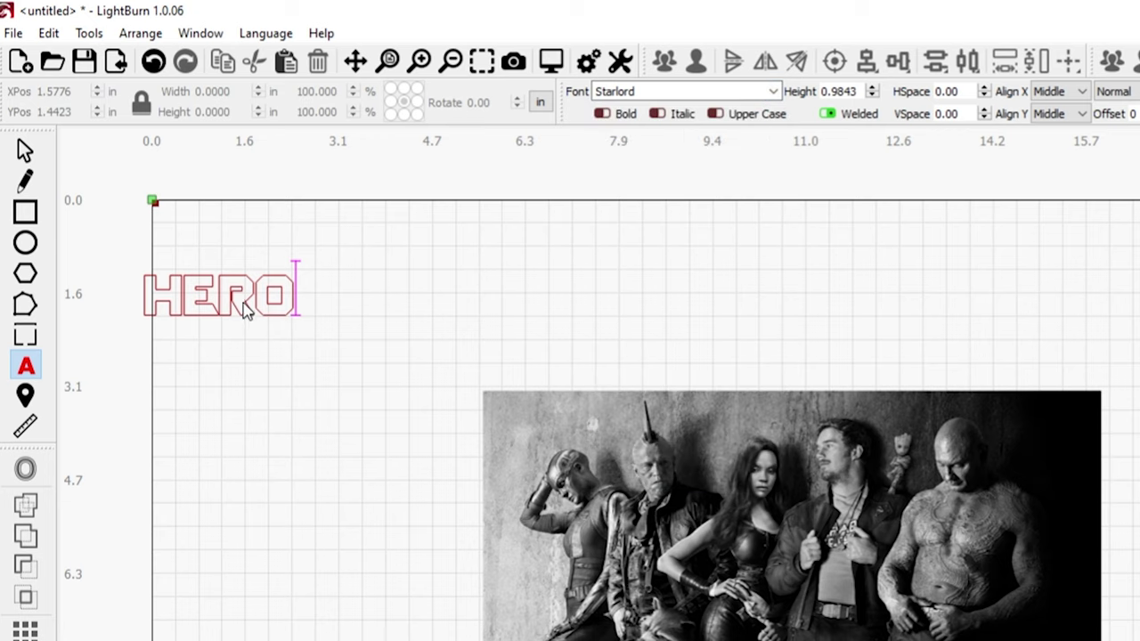
{"action": "left_click", "coordinate": [245, 306]}
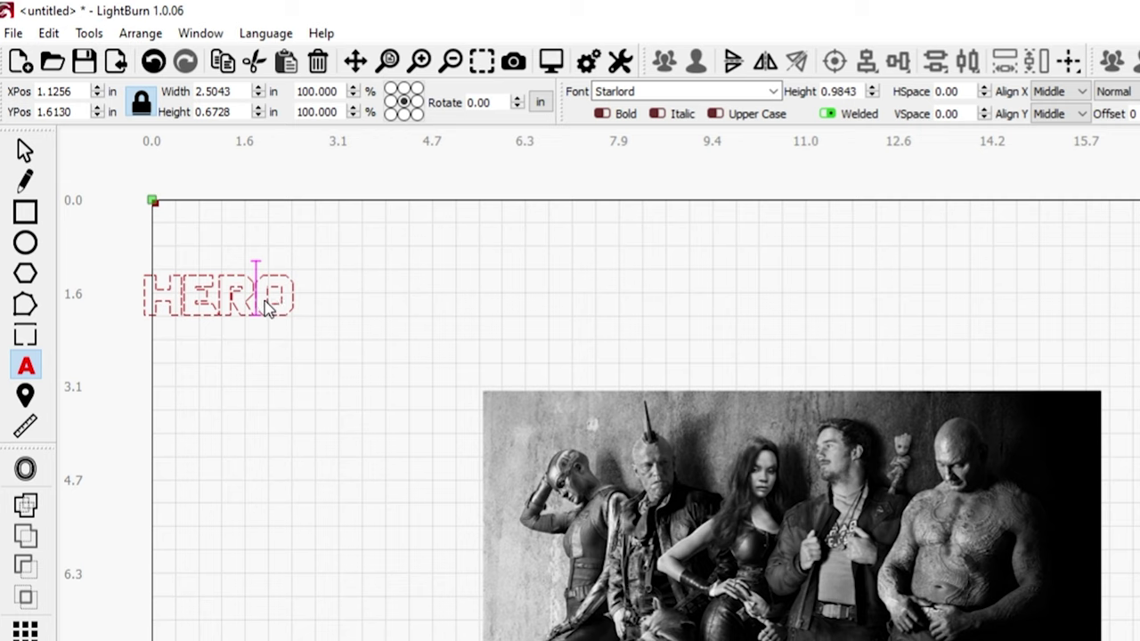
{"action": "key", "text": "Left"}
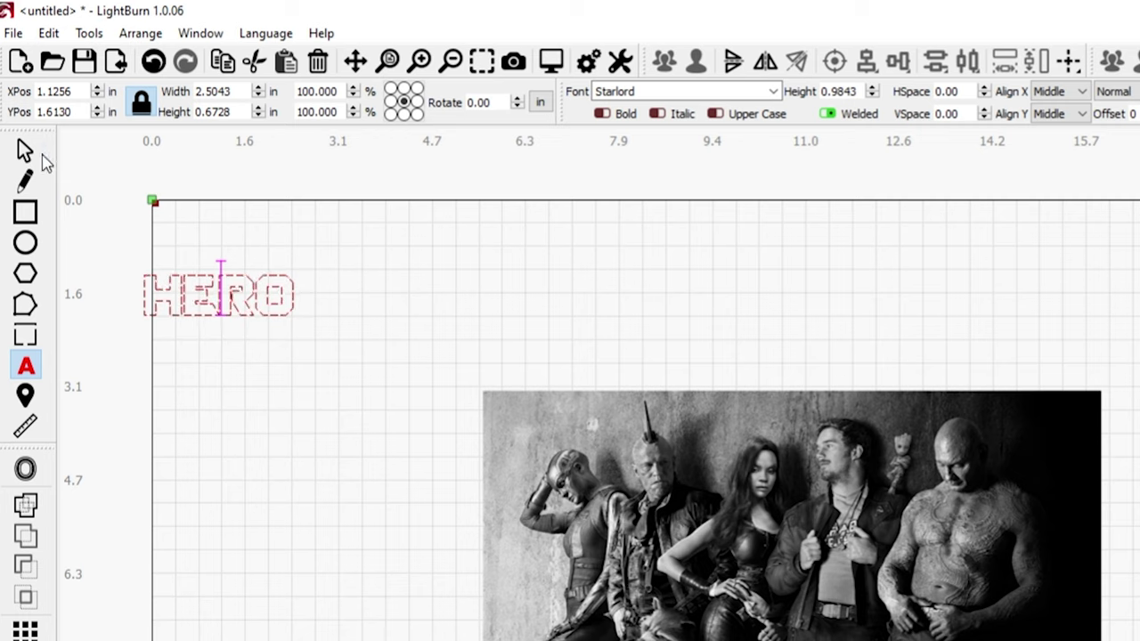
Step: Move the HERO text to the upper left of the canvas, above the photo
{"action": "left_click", "coordinate": [25, 153]}
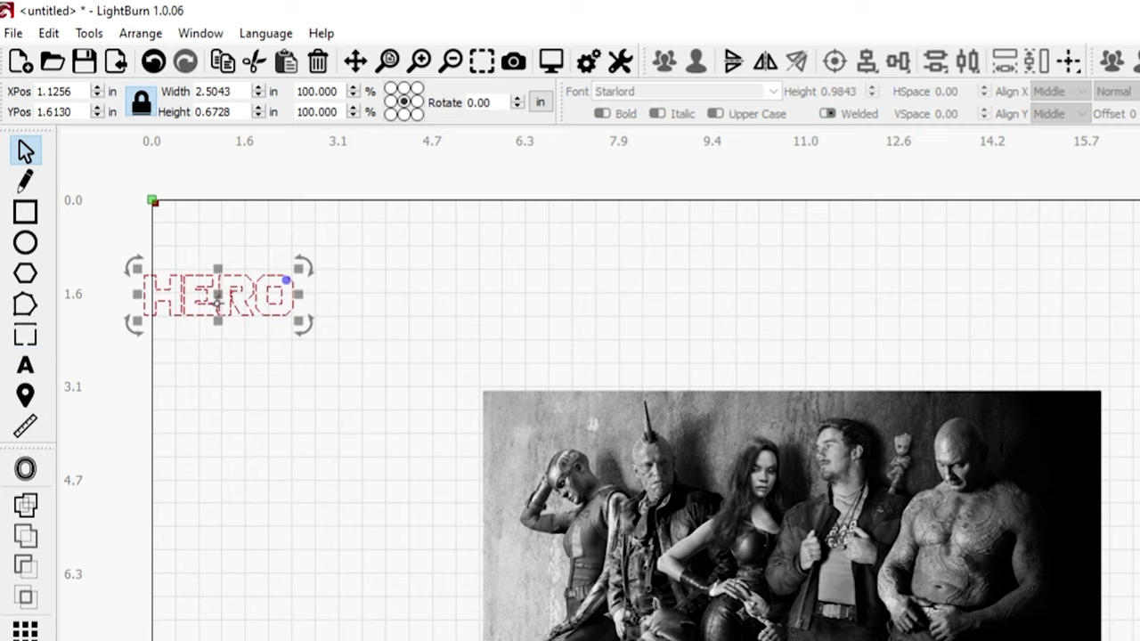
{"action": "left_click_drag", "start_coordinate": [223, 291], "coordinate": [605, 427]}
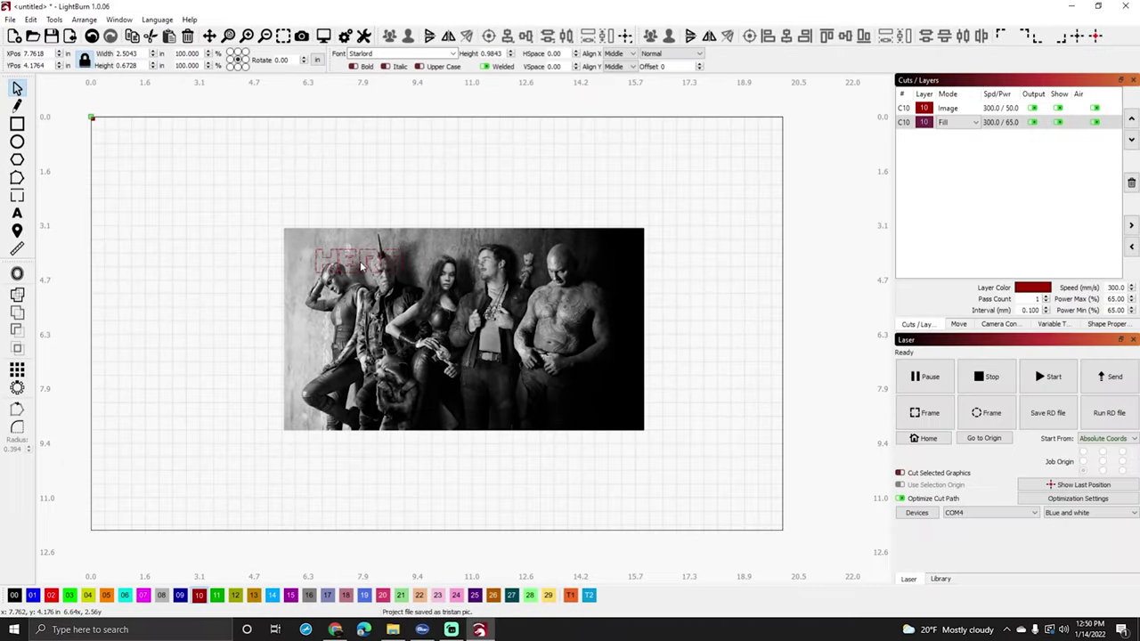
{"action": "left_click_drag", "start_coordinate": [443, 319], "coordinate": [262, 243]}
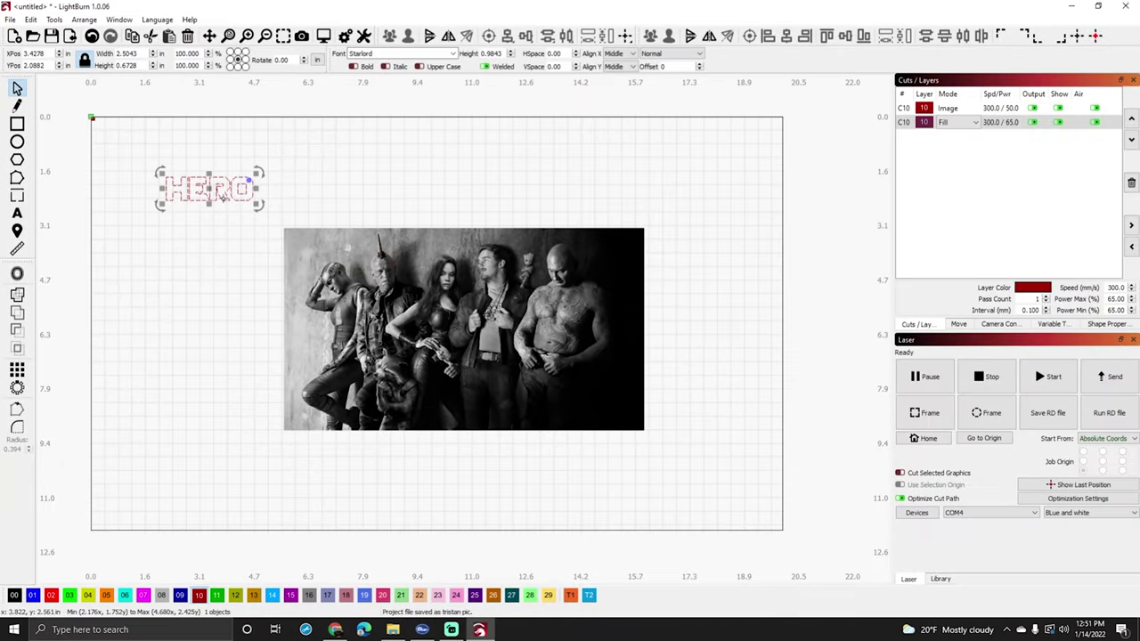
Step: Assign HERO to the orange T1 layer, sketch a test ellipse and rectangle, and nudge HERO
{"action": "left_click", "coordinate": [571, 596]}
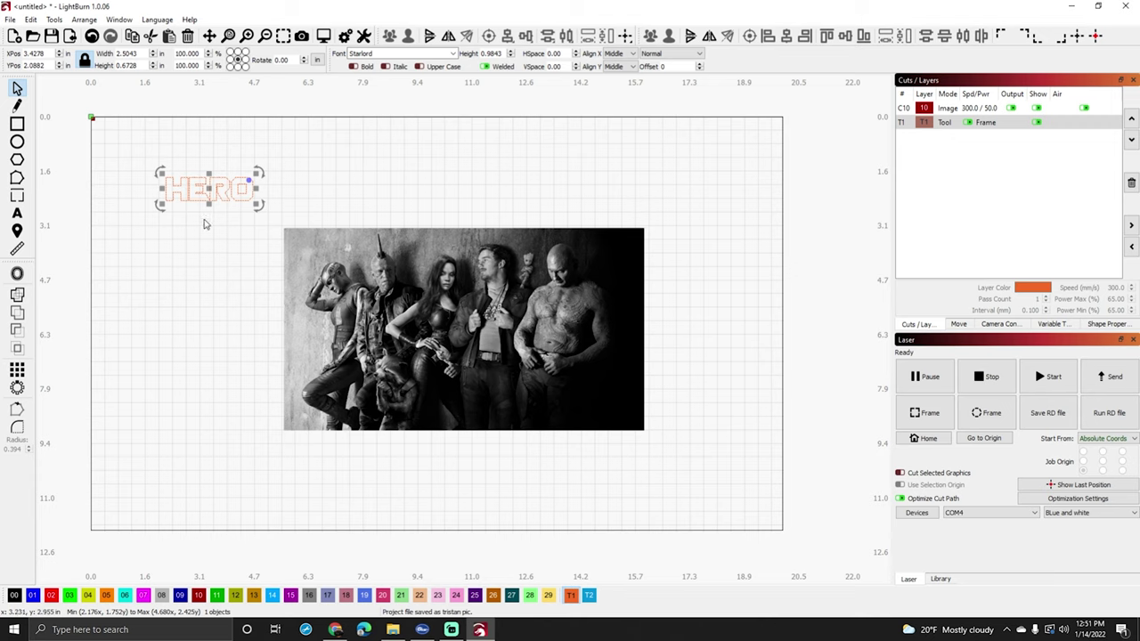
{"action": "left_click", "coordinate": [17, 143]}
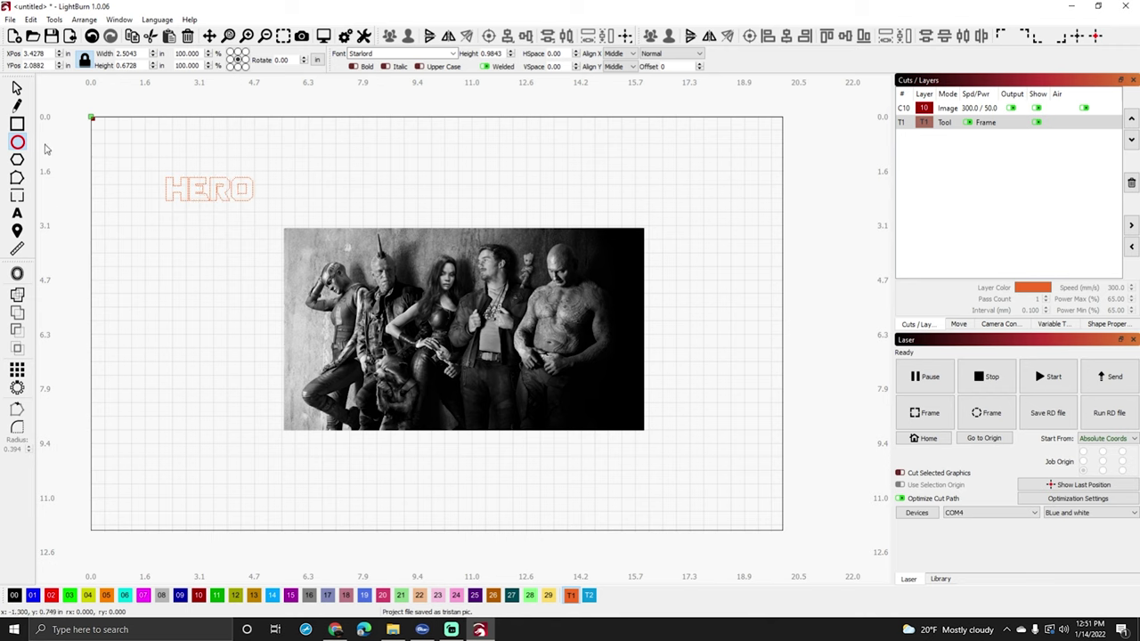
{"action": "left_click_drag", "start_coordinate": [122, 255], "coordinate": [199, 313]}
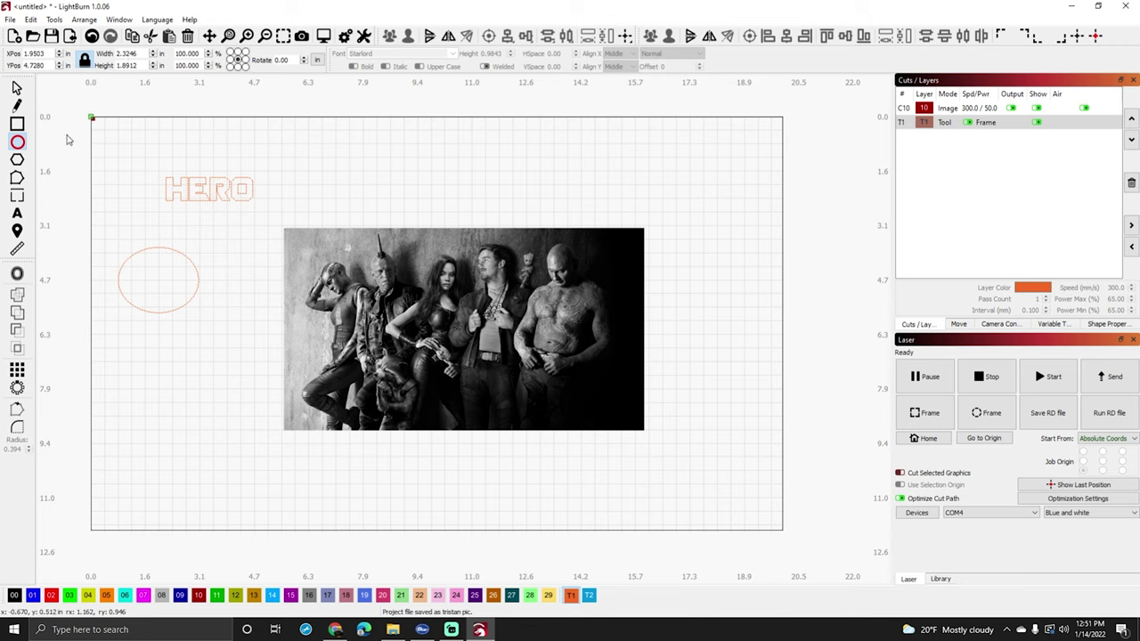
{"action": "left_click", "coordinate": [20, 126]}
{"action": "left_click_drag", "start_coordinate": [146, 354], "coordinate": [198, 416]}
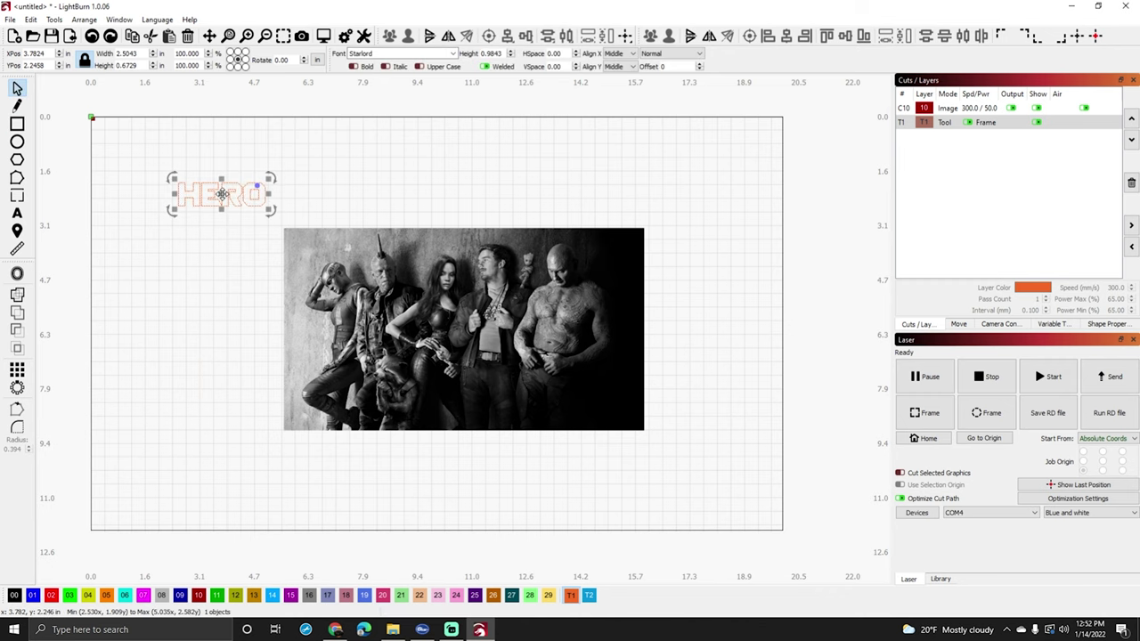
{"action": "left_click_drag", "start_coordinate": [223, 195], "coordinate": [236, 204]}
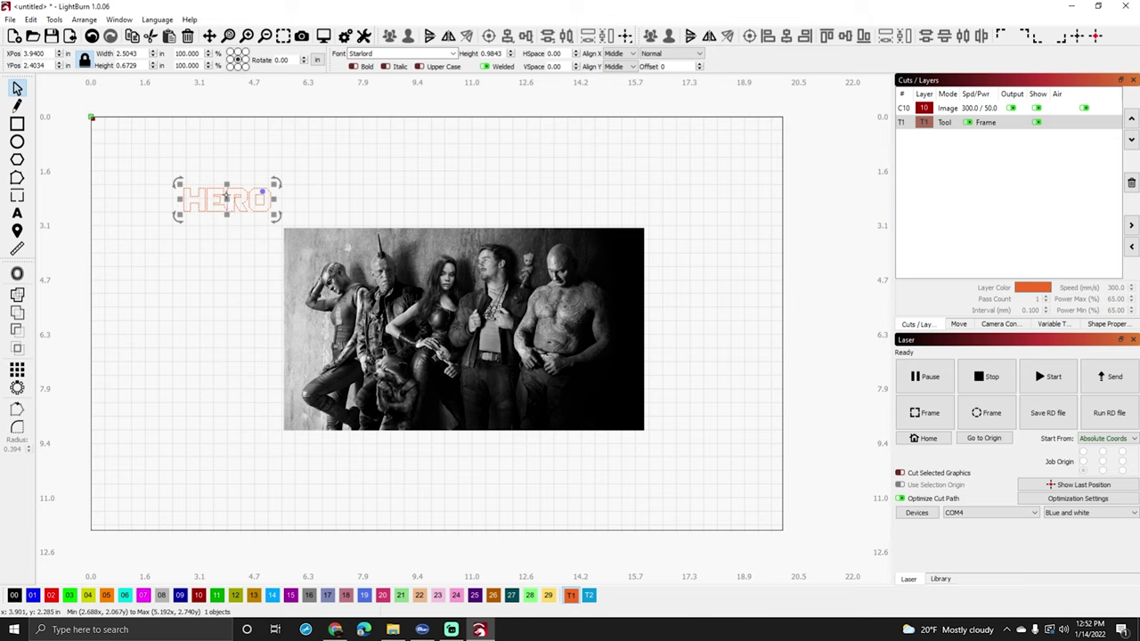
Step: Move HERO onto the photo's top-left corner and scale it up across most of the photo
{"action": "left_click_drag", "start_coordinate": [226, 198], "coordinate": [338, 256]}
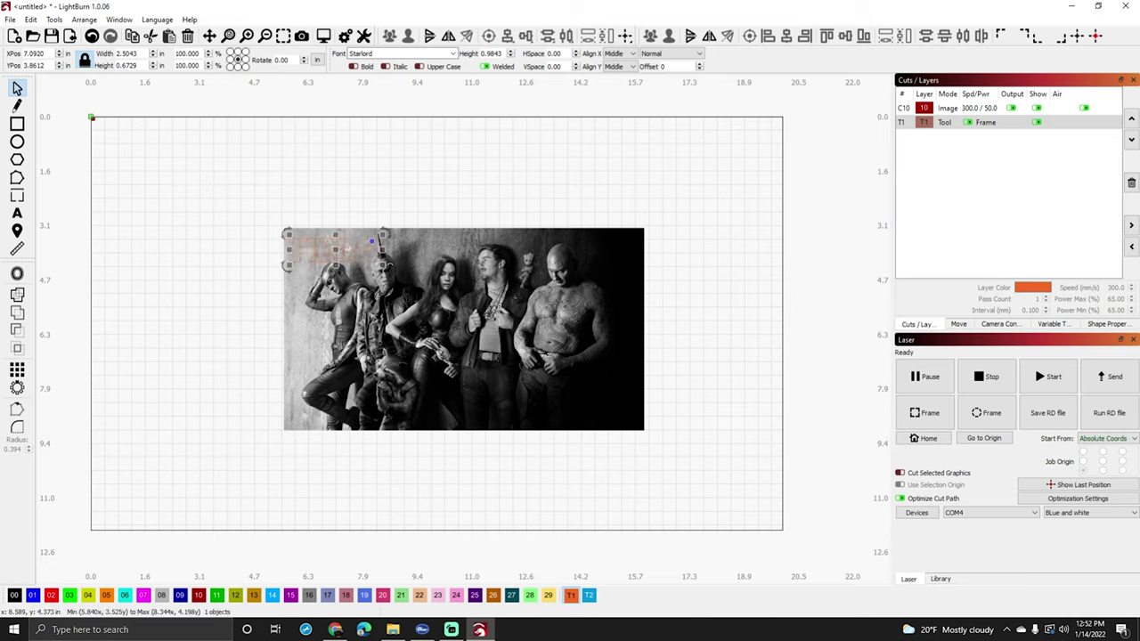
{"action": "key", "text": "Escape"}
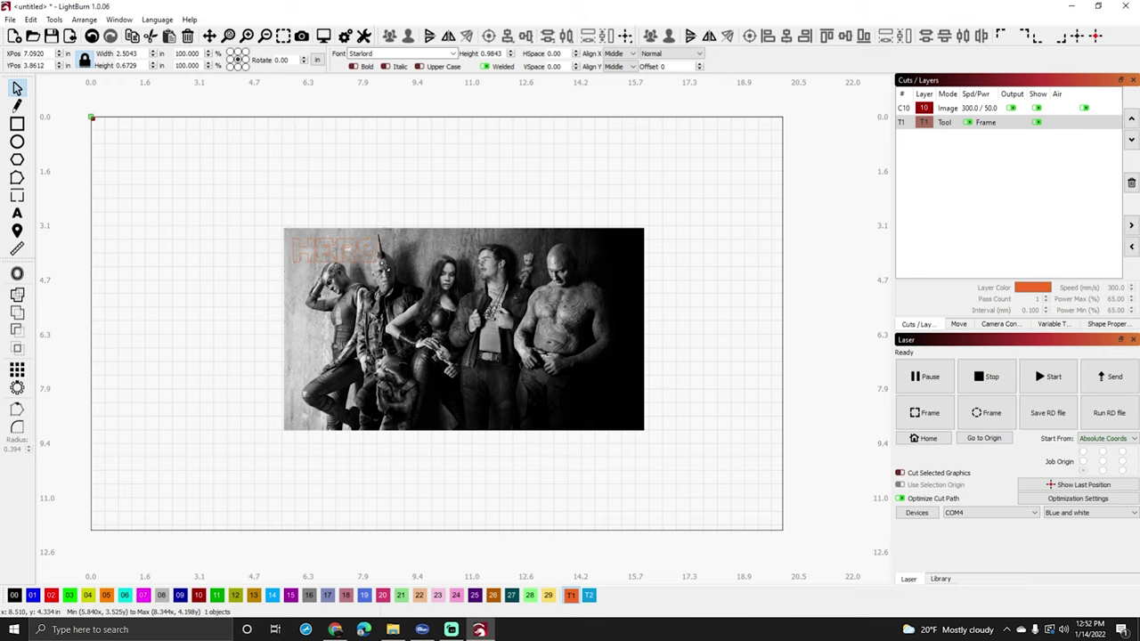
{"action": "left_click", "coordinate": [384, 265]}
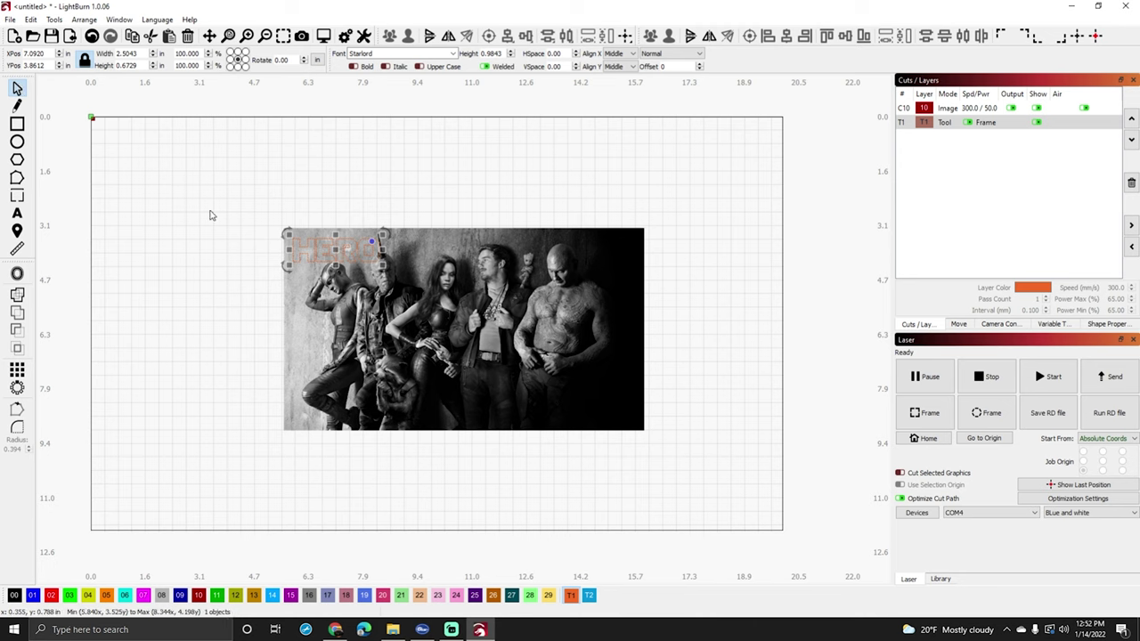
{"action": "left_click_drag", "start_coordinate": [383, 266], "coordinate": [561, 333]}
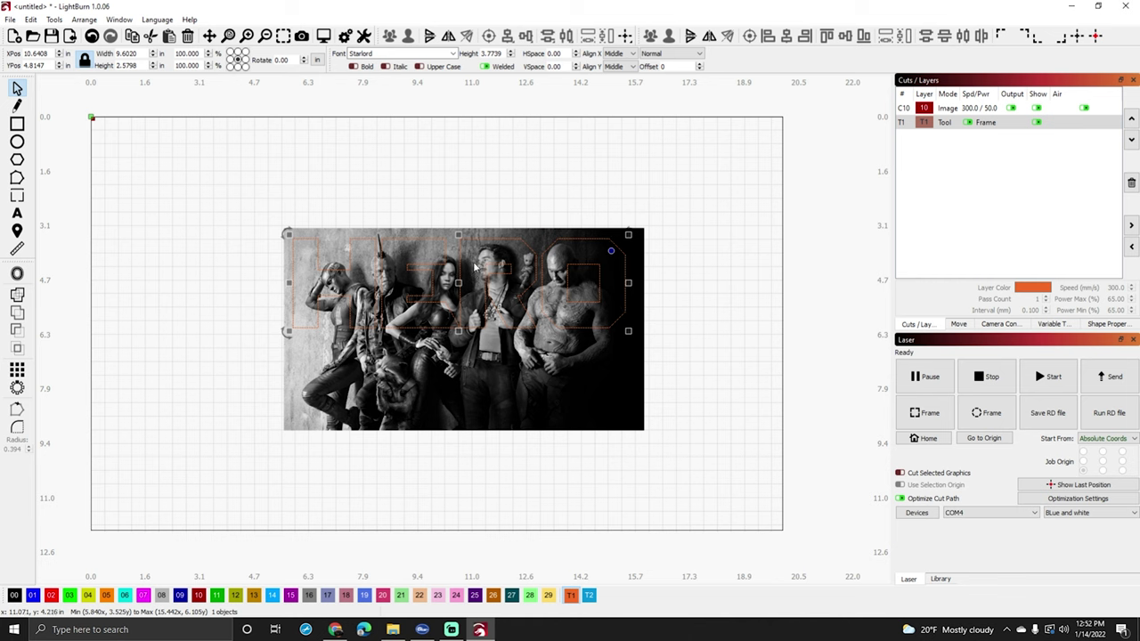
Step: Reposition HERO over the photo's top and fine-tune it to about 9.41 × 2.53 in
{"action": "left_click_drag", "start_coordinate": [457, 282], "coordinate": [457, 381]}
{"action": "left_click", "coordinate": [410, 272]}
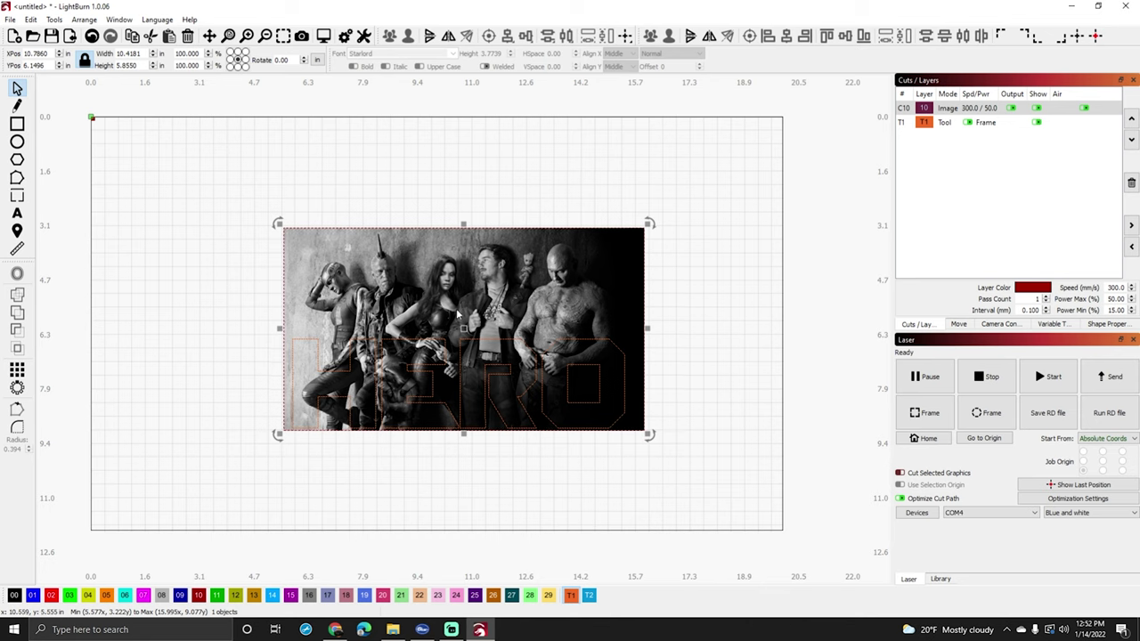
{"action": "left_click_drag", "start_coordinate": [404, 385], "coordinate": [404, 274]}
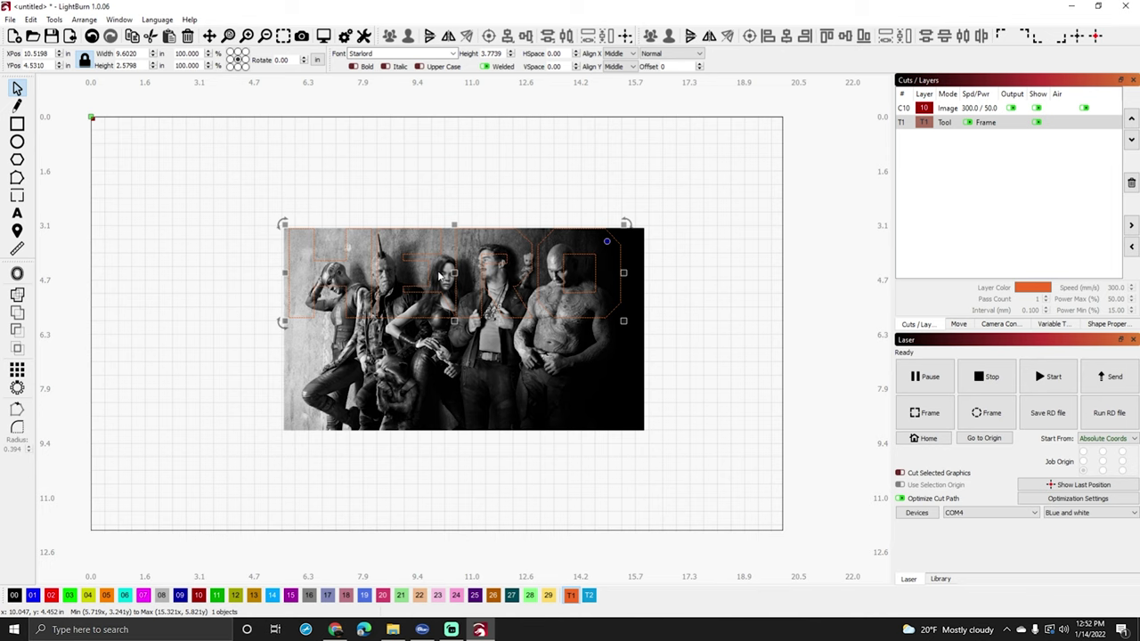
{"action": "left_click_drag", "start_coordinate": [455, 271], "coordinate": [468, 278]}
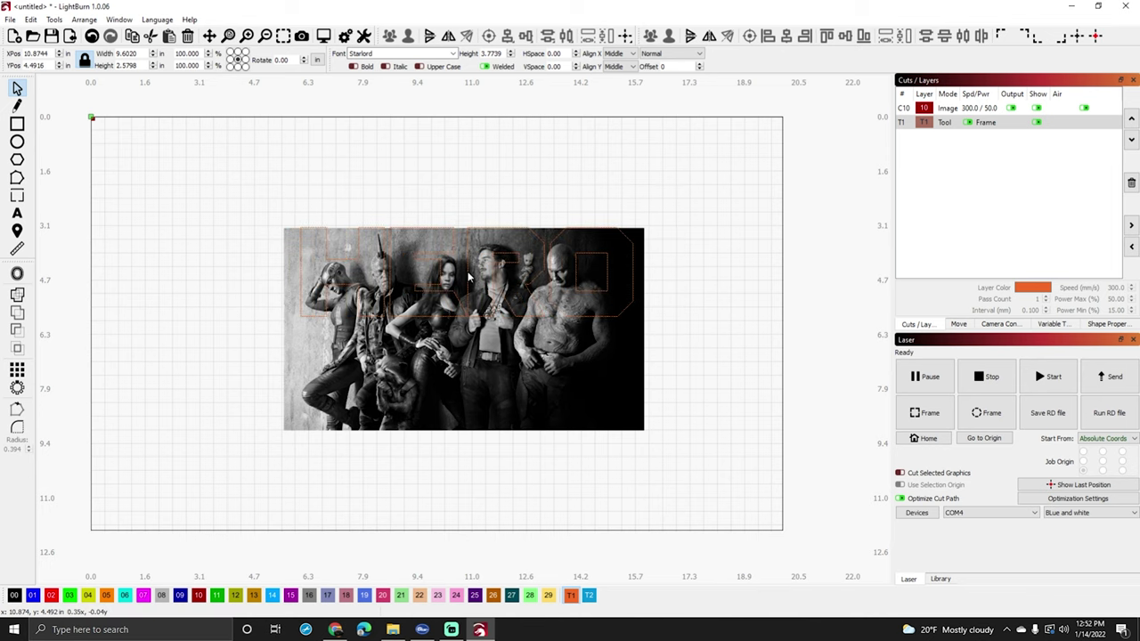
{"action": "left_click_drag", "start_coordinate": [467, 278], "coordinate": [483, 283]}
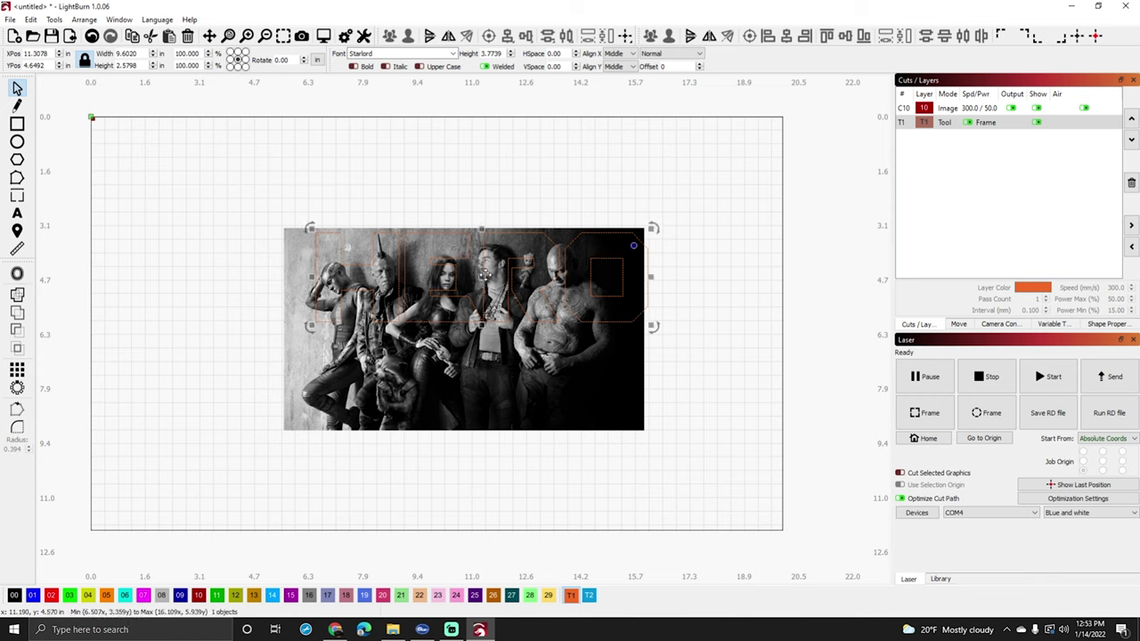
{"action": "left_click_drag", "start_coordinate": [498, 285], "coordinate": [543, 308]}
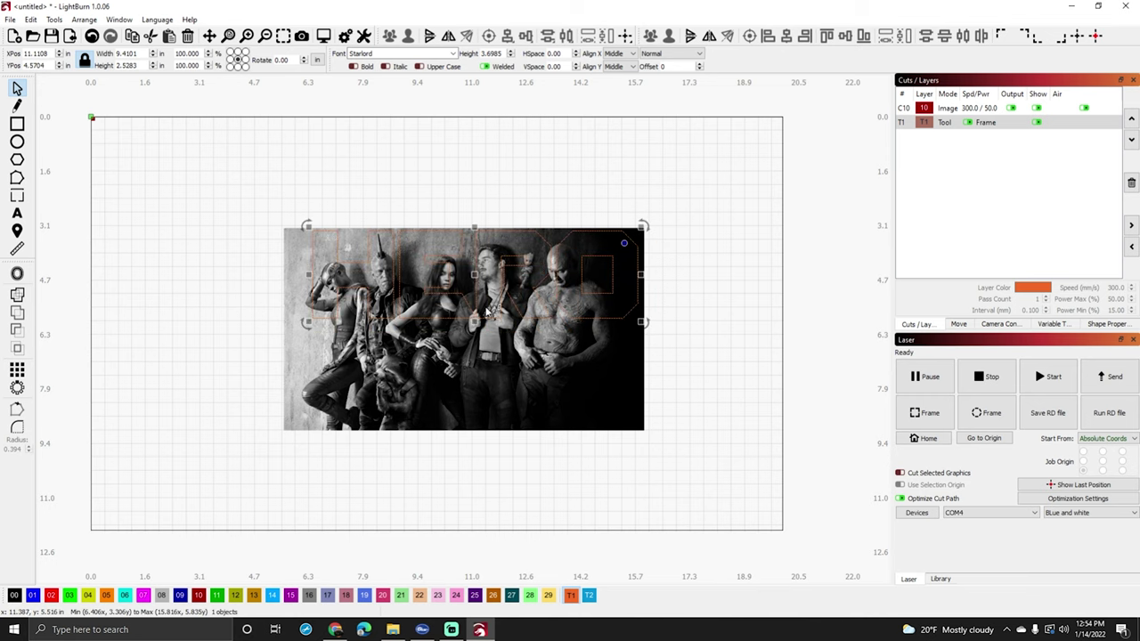
{"action": "left_click", "coordinate": [685, 438]}
Step: Select the photo and HERO together and apply the mask so the photo shows only inside the letters
{"action": "left_click_drag", "start_coordinate": [687, 488], "coordinate": [253, 188]}
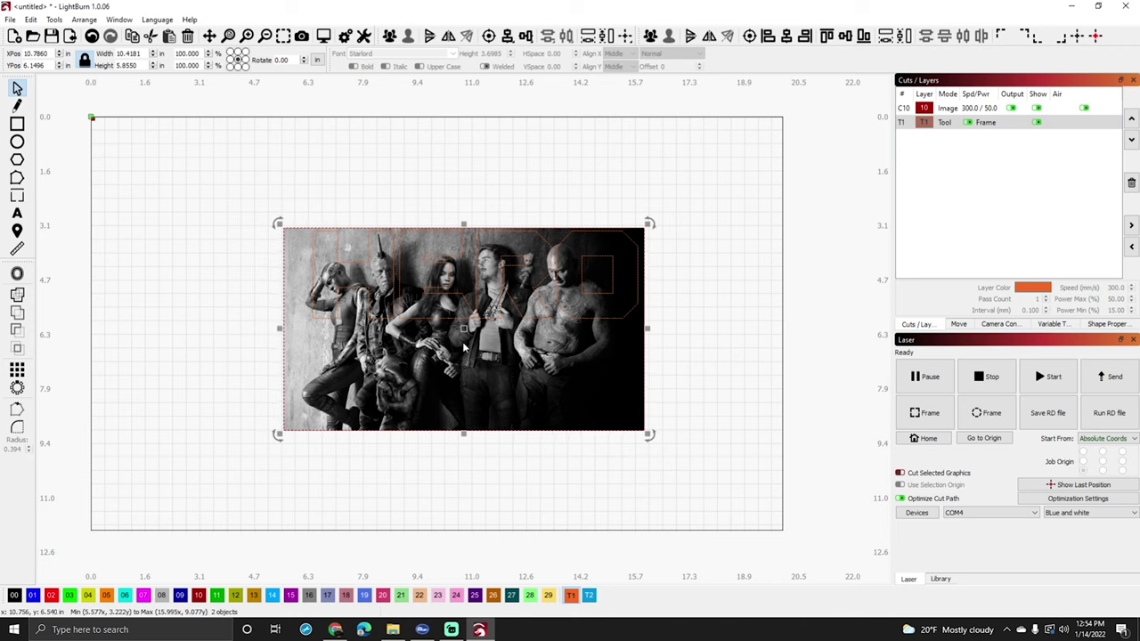
{"action": "right_click", "coordinate": [434, 277]}
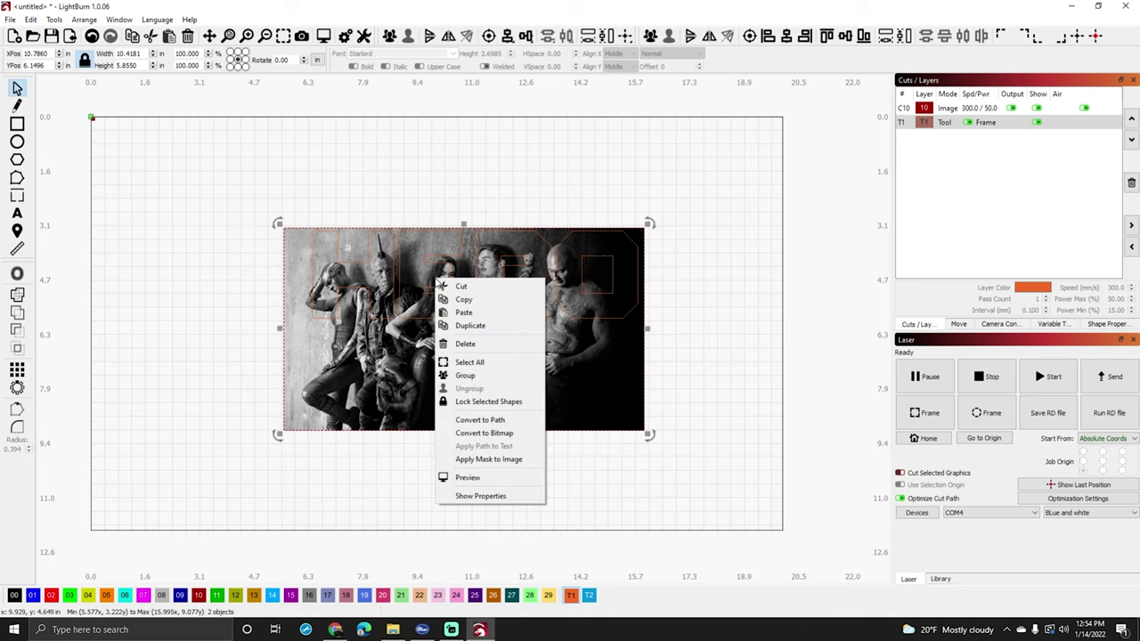
{"action": "left_click", "coordinate": [480, 460]}
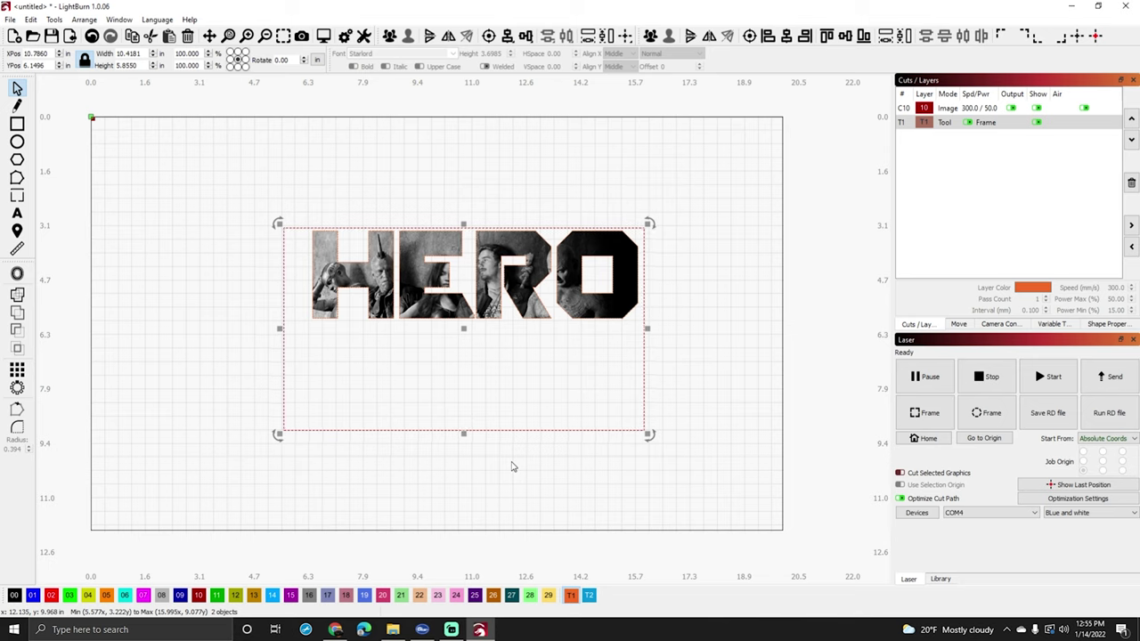
Step: Shift the masked photo slightly within the HERO letters to about X 10.82, Y 6.13 in
{"action": "left_click", "coordinate": [693, 368]}
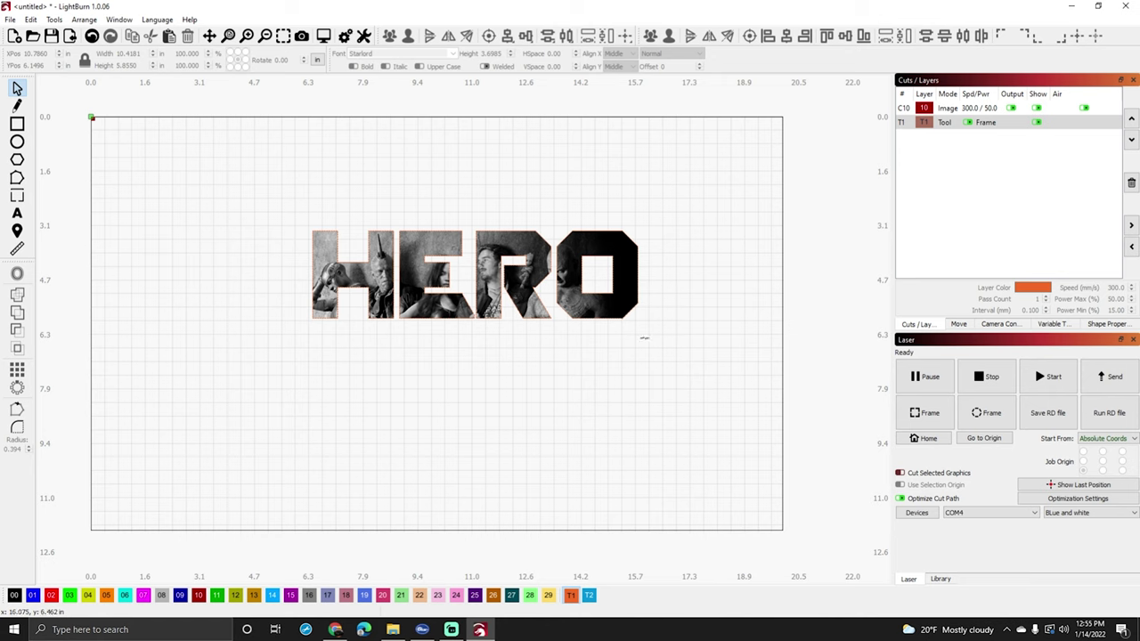
{"action": "left_click", "coordinate": [423, 379]}
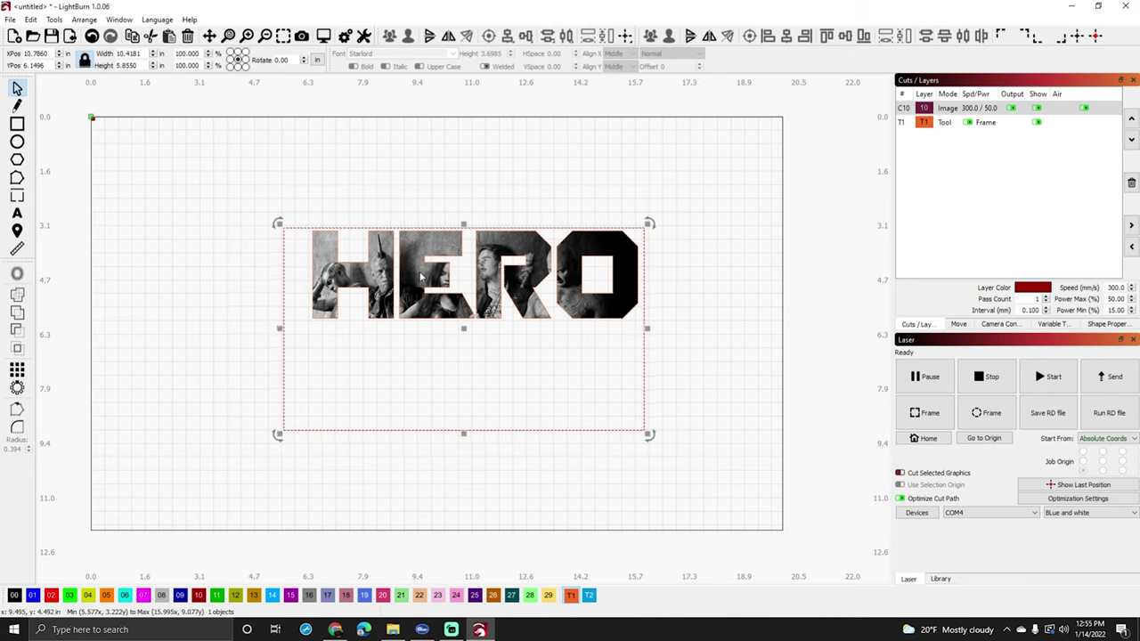
{"action": "left_click_drag", "start_coordinate": [424, 278], "coordinate": [434, 277]}
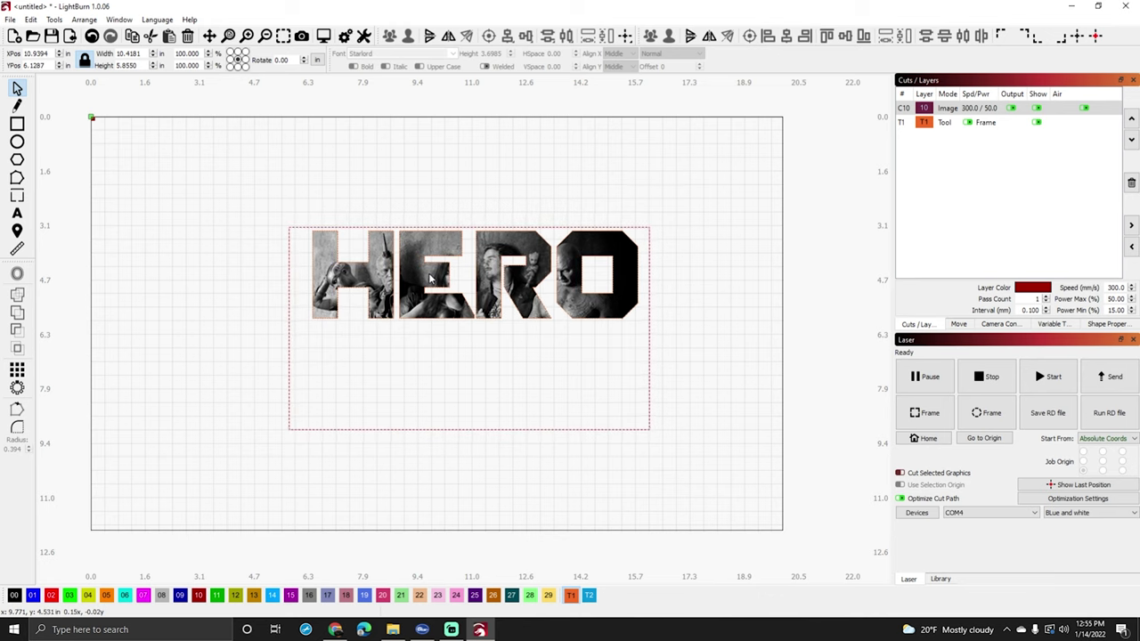
{"action": "left_click", "coordinate": [430, 279]}
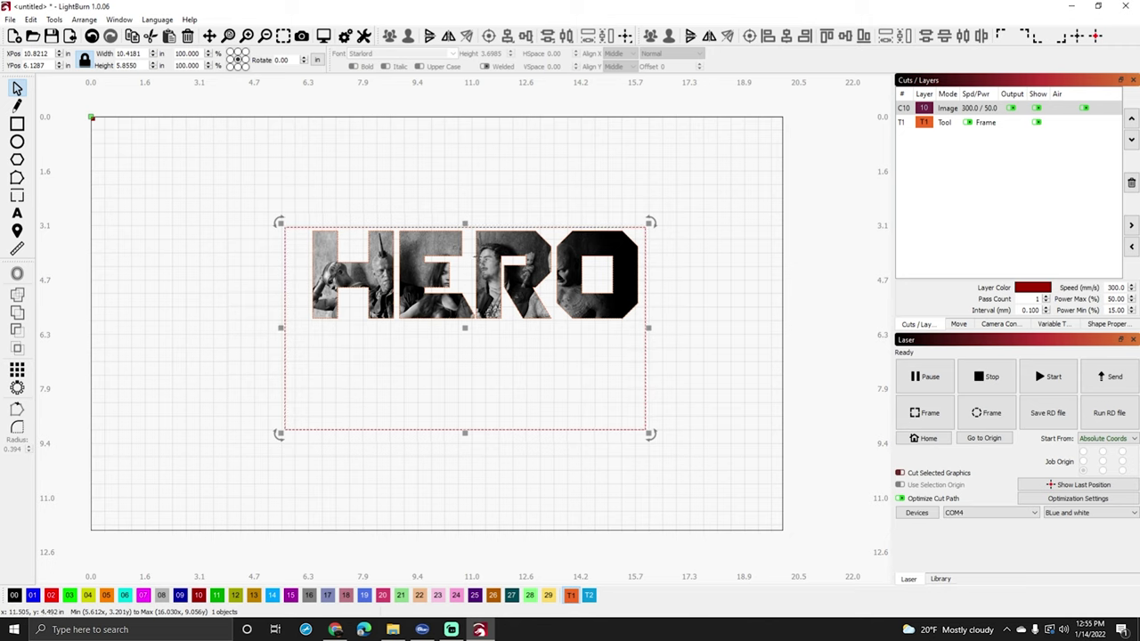
Step: Flatten the image mask so the photo and HERO become one image
{"action": "right_click", "coordinate": [415, 259]}
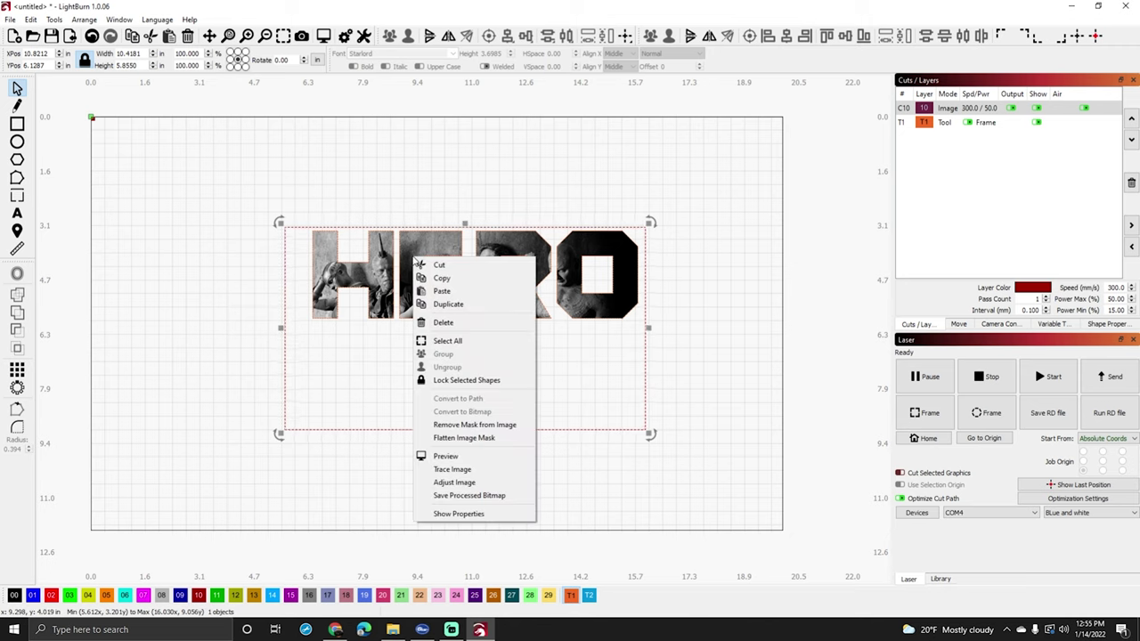
{"action": "left_click", "coordinate": [464, 438]}
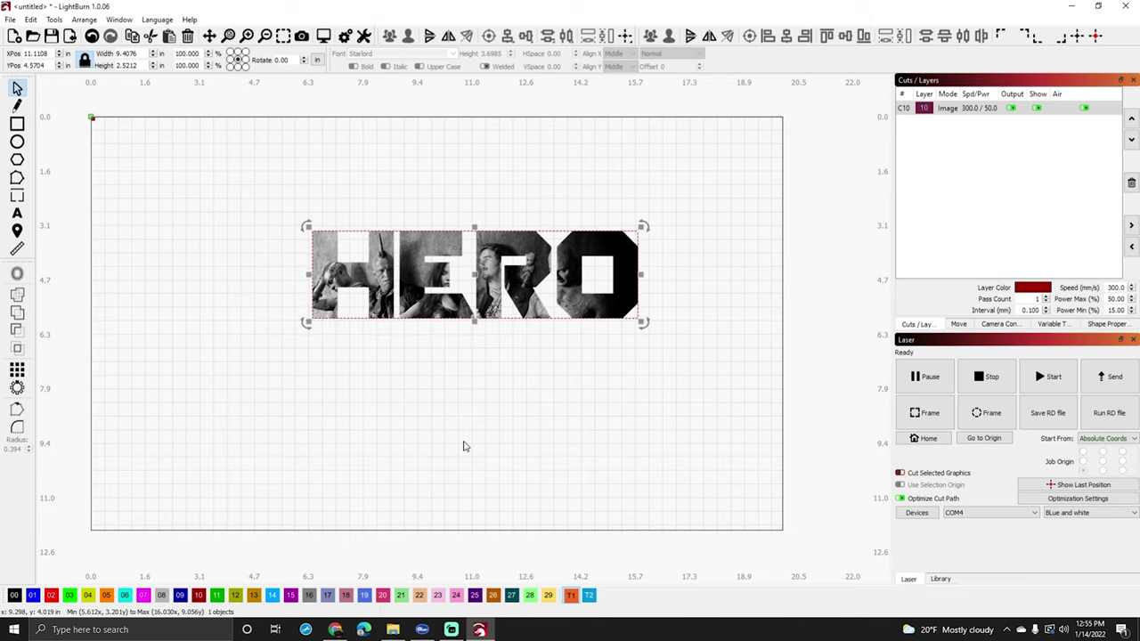
{"action": "left_click", "coordinate": [261, 244]}
{"action": "left_click", "coordinate": [454, 253]}
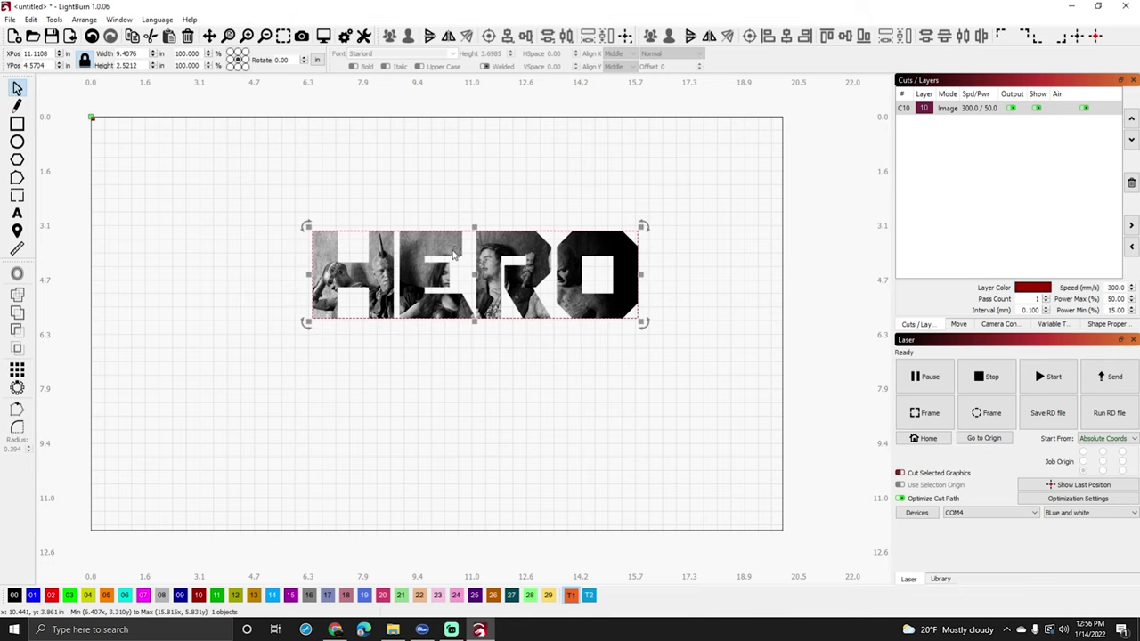
Step: Set the HERO image height to 5 in, making it about 18.66 in wide
{"action": "double_click", "coordinate": [127, 65]}
{"action": "type", "text": "5"}
{"action": "key", "text": "Return"}
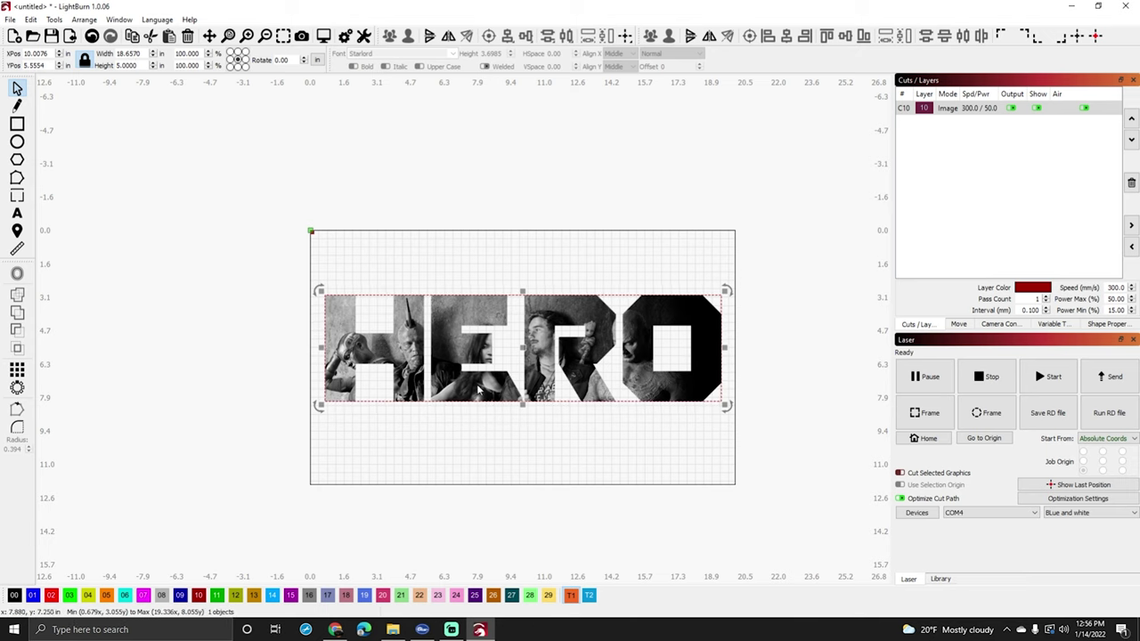
Step: In Adjust Image, set the HERO image's Contrast to 10 and Enhance Radius to 9
{"action": "left_click", "coordinate": [466, 450]}
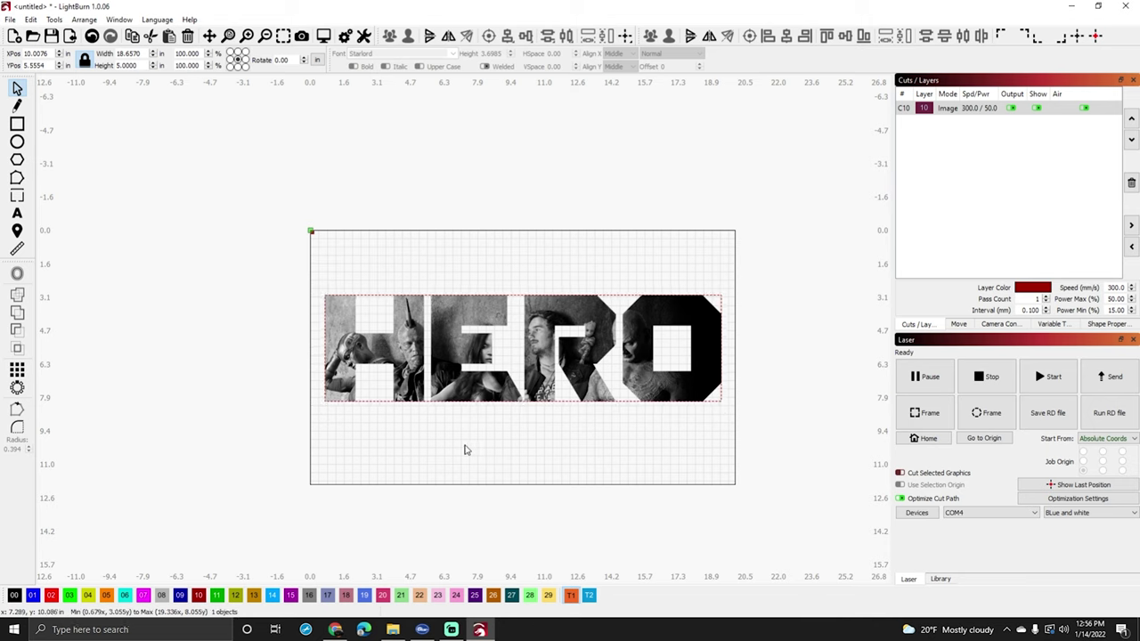
{"action": "right_click", "coordinate": [455, 340]}
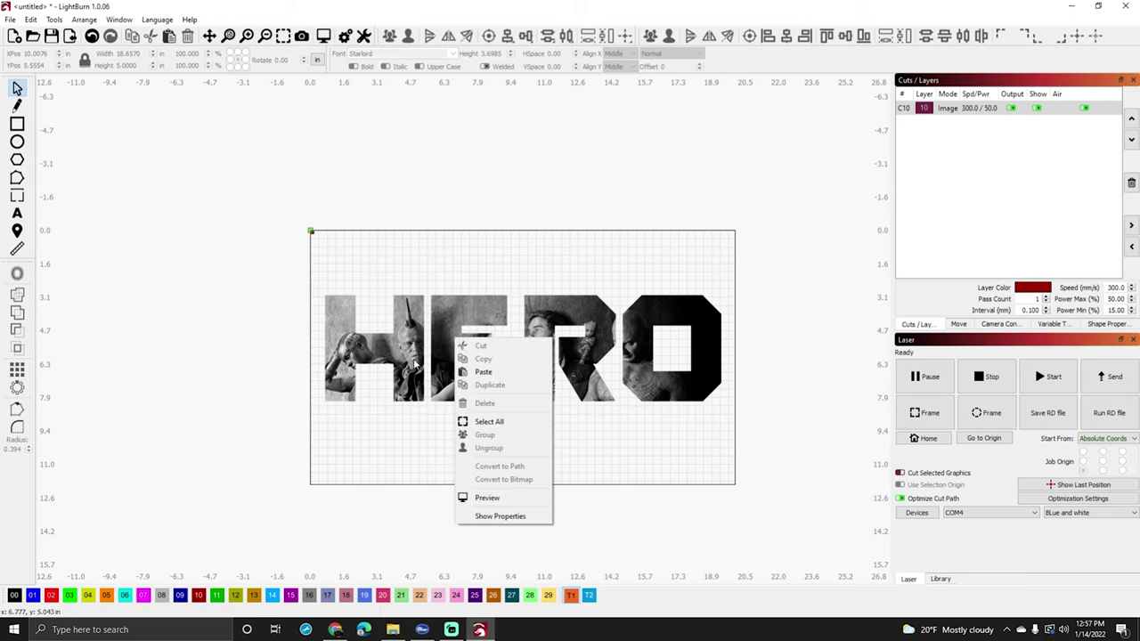
{"action": "left_click", "coordinate": [436, 322]}
{"action": "right_click", "coordinate": [440, 327]}
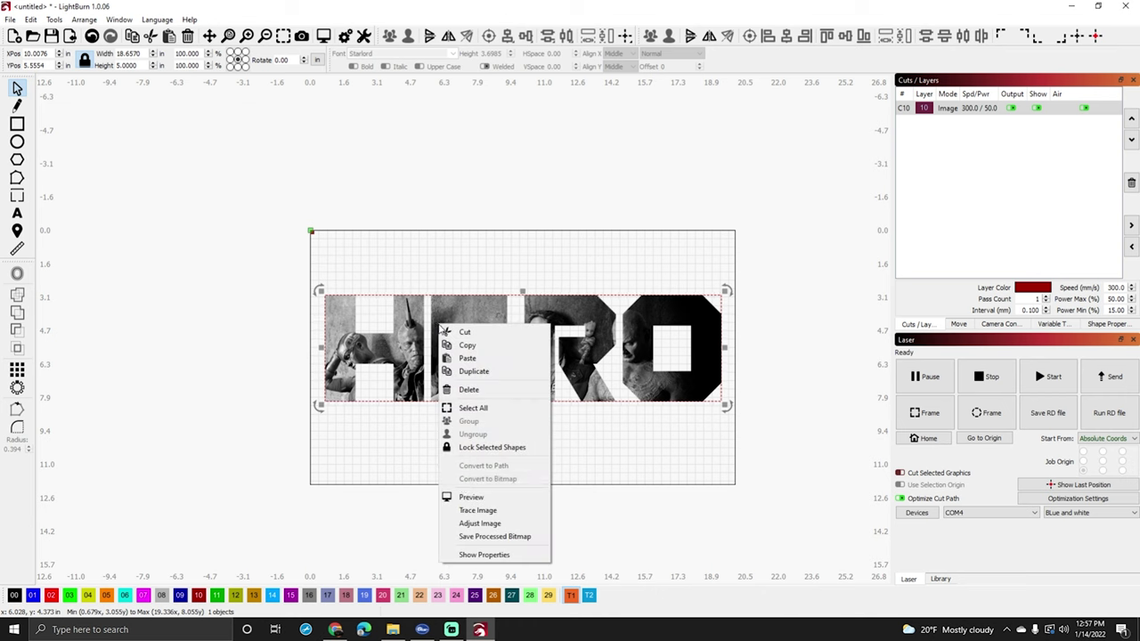
{"action": "left_click", "coordinate": [479, 523]}
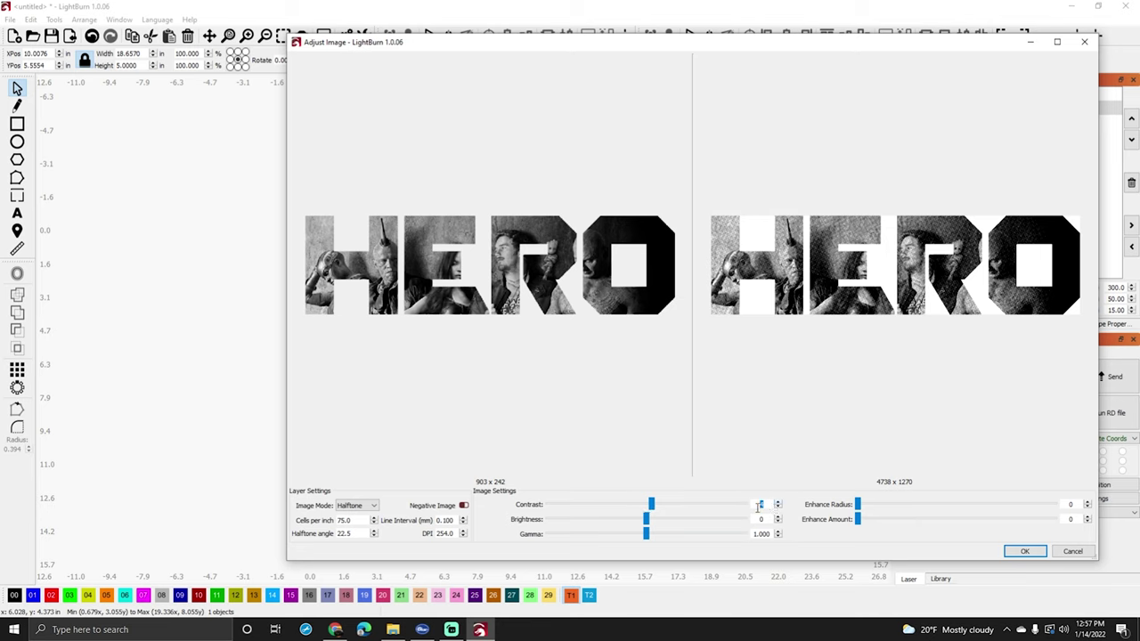
{"action": "scroll", "coordinate": [757, 505], "scroll_direction": "up", "scroll_amount": 2}
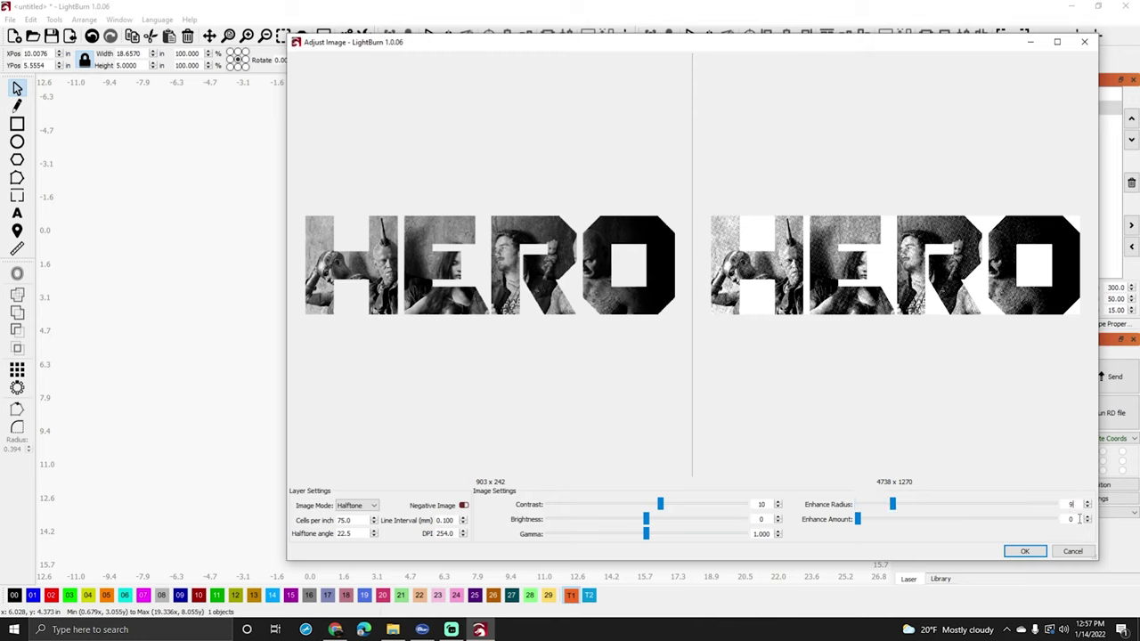
{"action": "left_click", "coordinate": [1024, 551]}
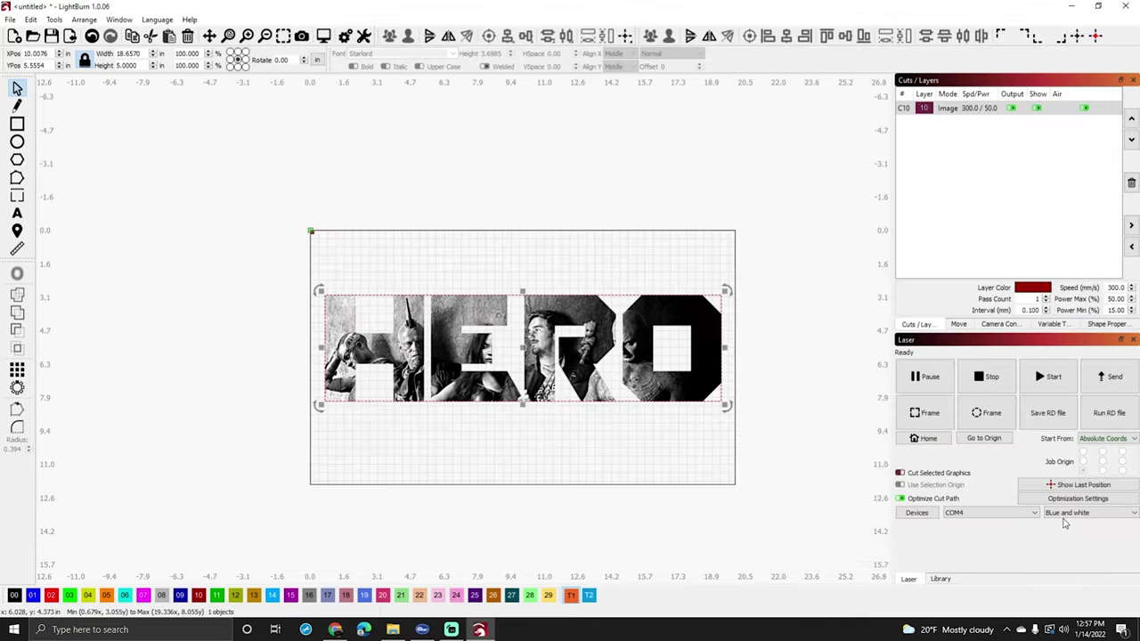
Step: In Adjust Image, set the HERO image's Enhance Amount to 50 after checking the previews
{"action": "right_click", "coordinate": [629, 329]}
{"action": "left_click", "coordinate": [671, 528]}
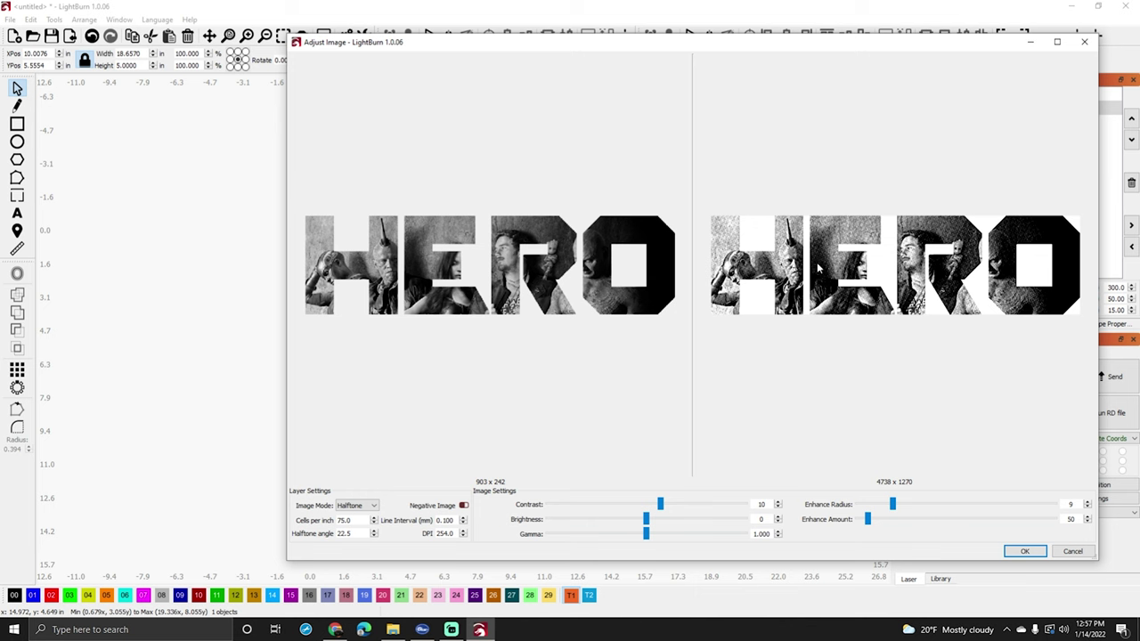
{"action": "scroll", "coordinate": [820, 264], "scroll_direction": "up", "scroll_amount": 6}
{"action": "scroll", "coordinate": [845, 275], "scroll_direction": "down", "scroll_amount": 3}
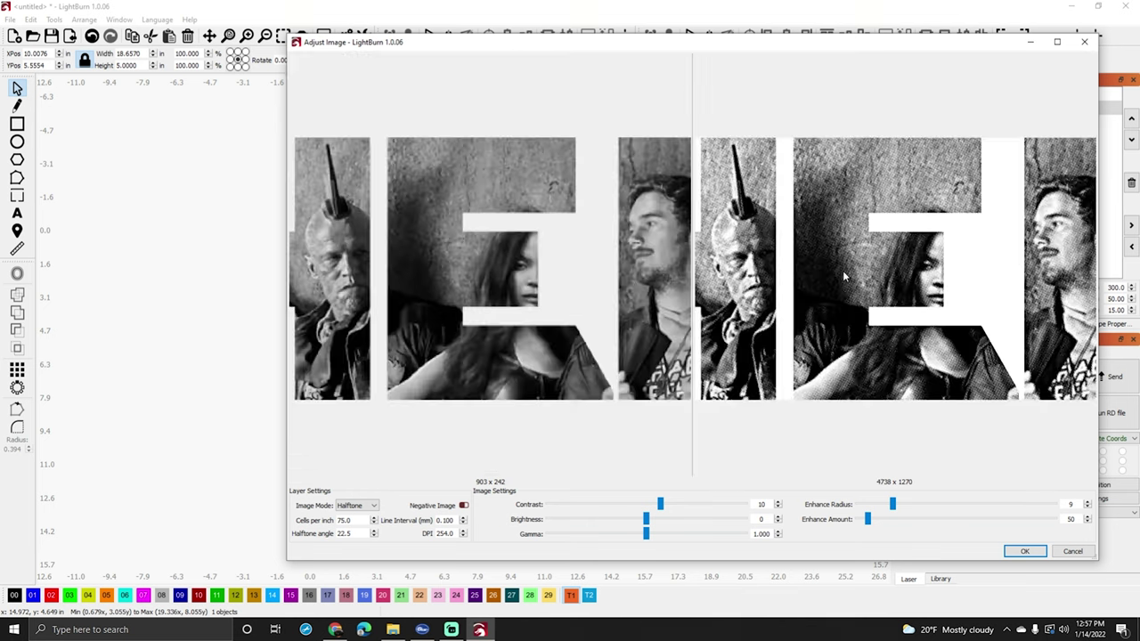
{"action": "scroll", "coordinate": [904, 267], "scroll_direction": "down", "scroll_amount": 3}
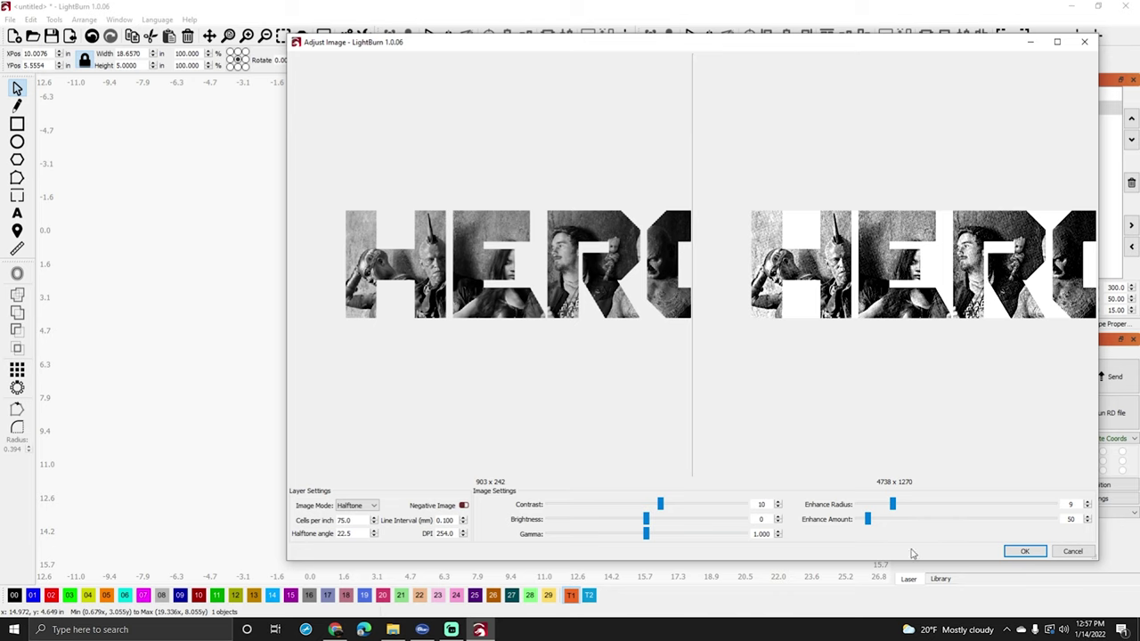
{"action": "left_click", "coordinate": [1022, 551]}
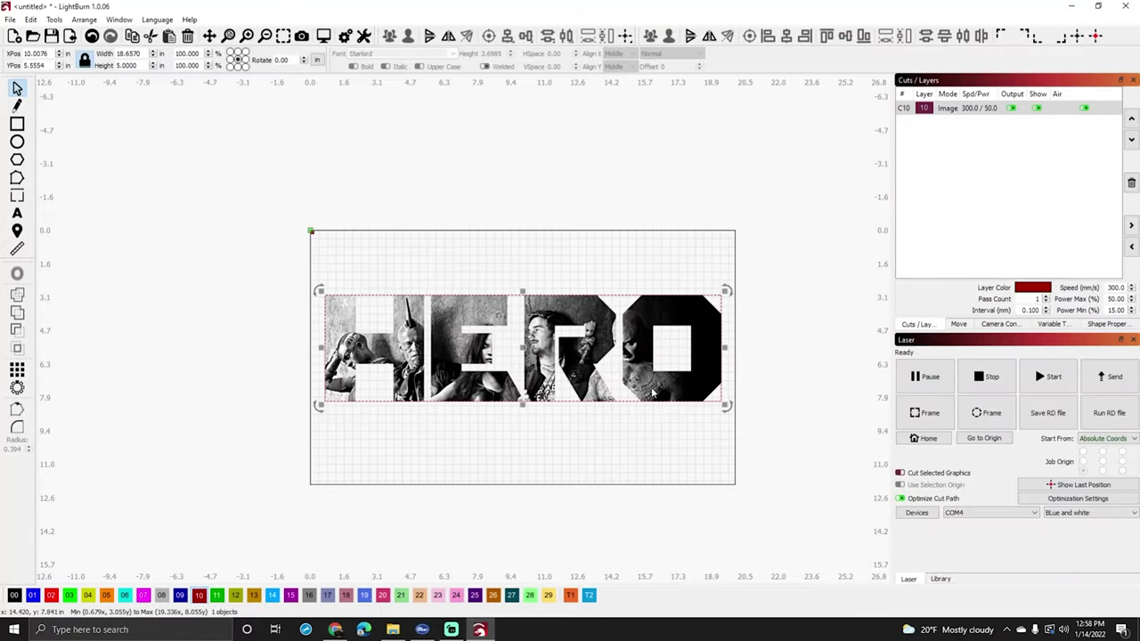
{"action": "double_click", "coordinate": [943, 107]}
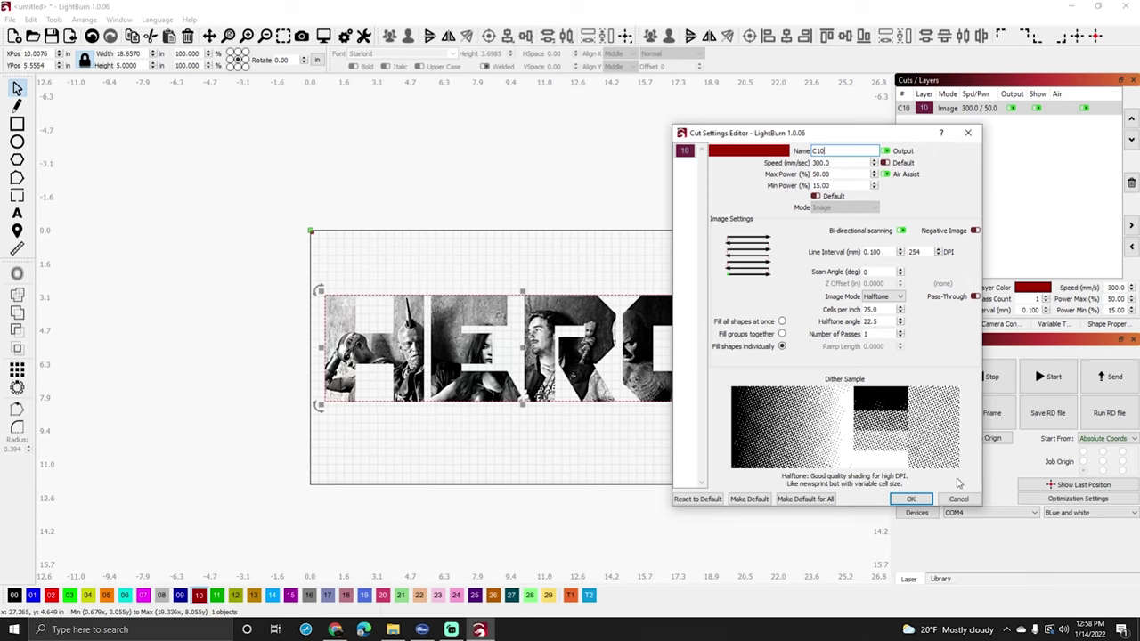
{"action": "left_click", "coordinate": [915, 499]}
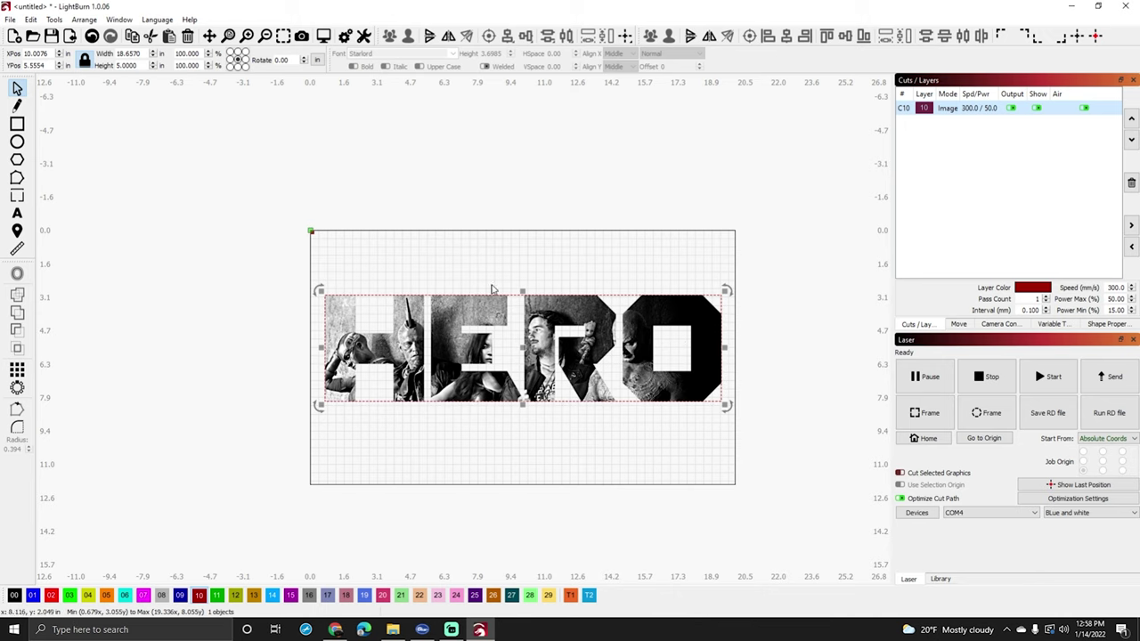
{"action": "key", "text": "Escape"}
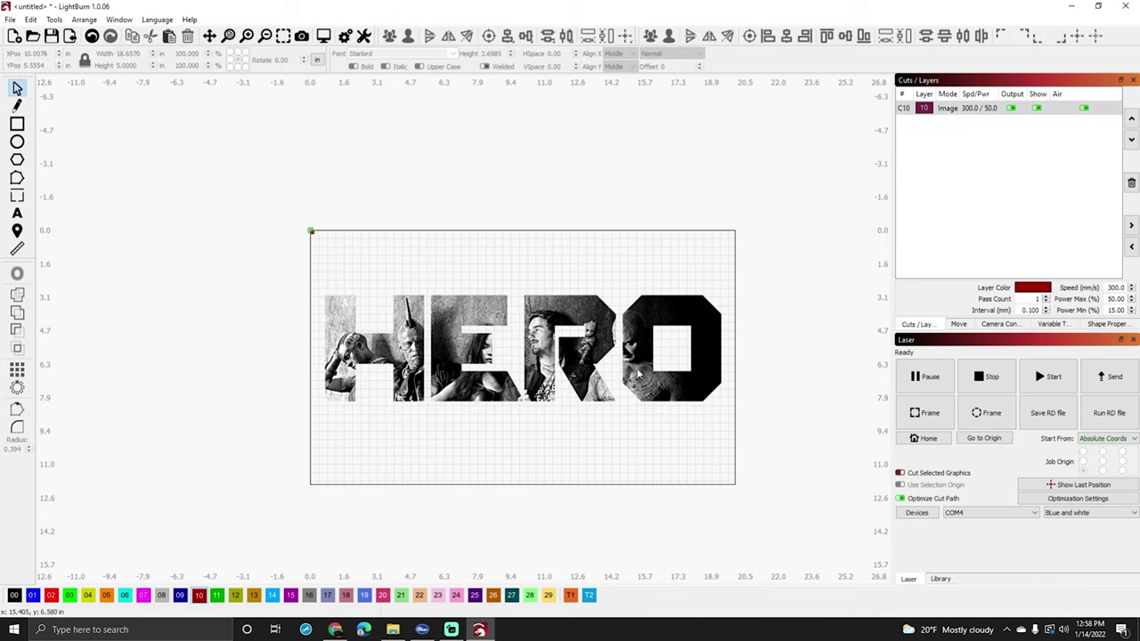
{"action": "right_click", "coordinate": [639, 368]}
{"action": "left_click", "coordinate": [641, 347]}
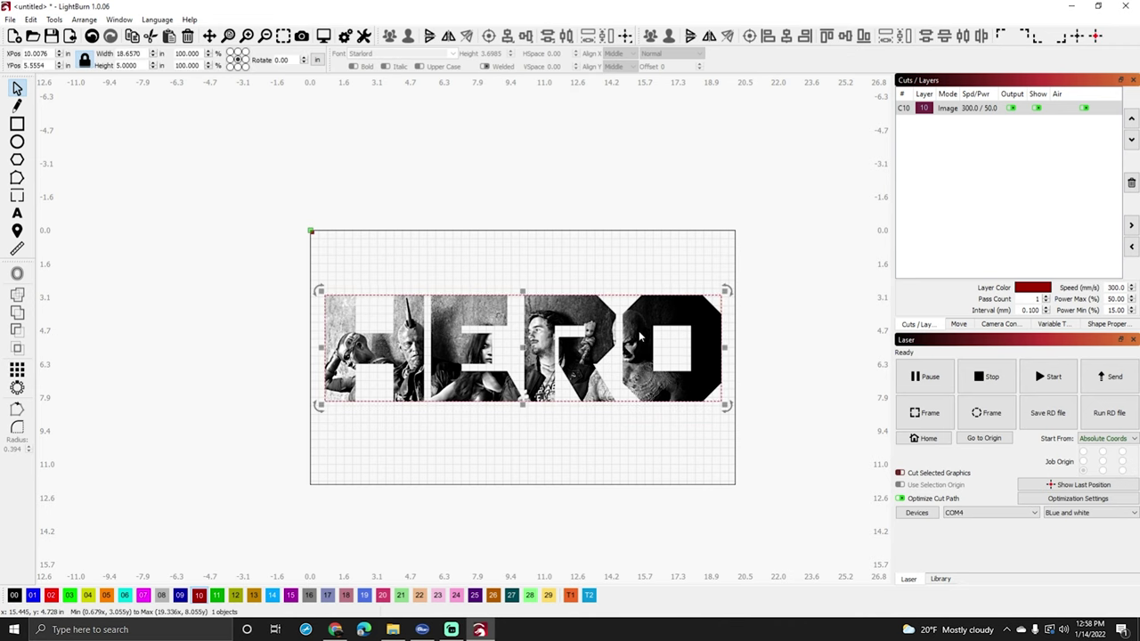
{"action": "right_click", "coordinate": [637, 327]}
{"action": "left_click", "coordinate": [683, 501]}
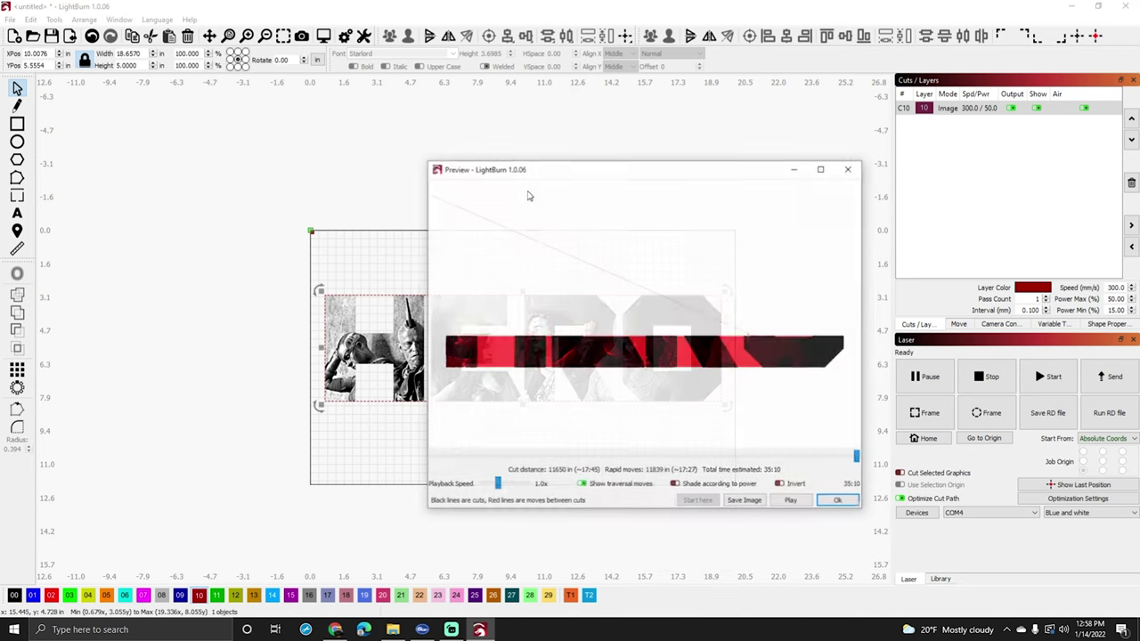
{"action": "left_click_drag", "start_coordinate": [647, 178], "coordinate": [730, 123]}
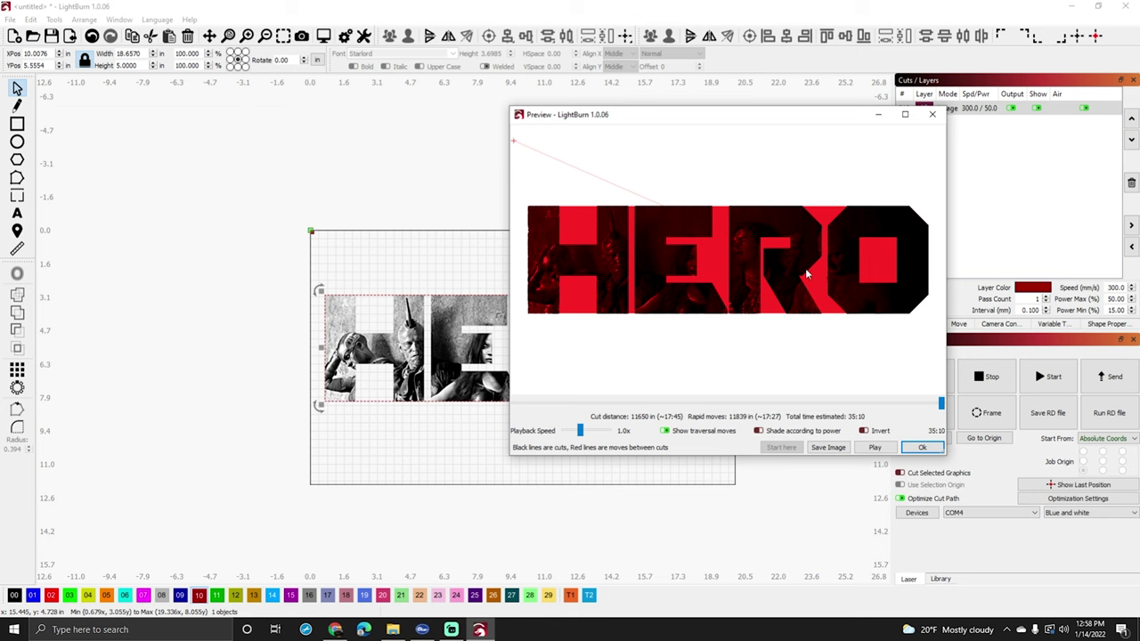
{"action": "scroll", "coordinate": [750, 268], "scroll_direction": "up", "scroll_amount": 5}
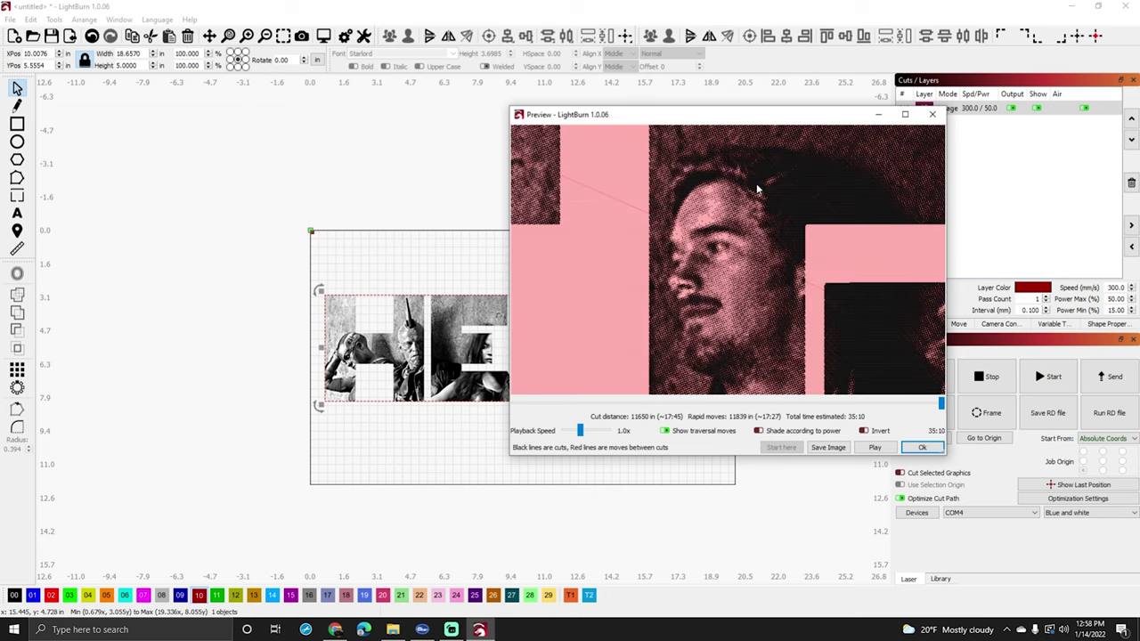
{"action": "scroll", "coordinate": [748, 337], "scroll_direction": "down", "scroll_amount": 5}
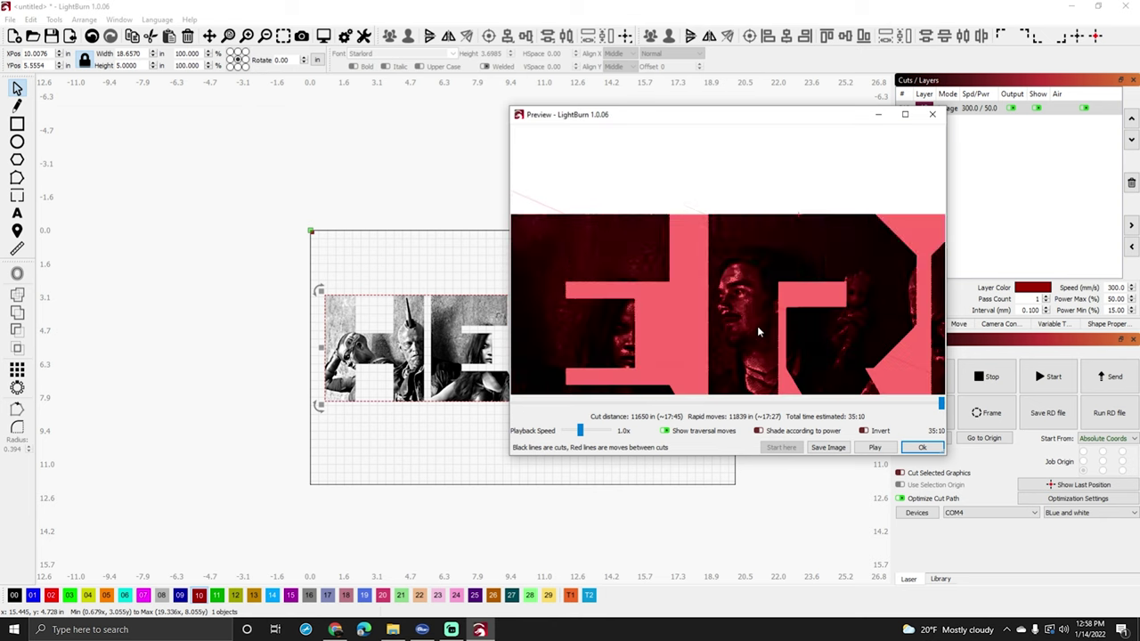
{"action": "scroll", "coordinate": [760, 334], "scroll_direction": "up", "scroll_amount": 2}
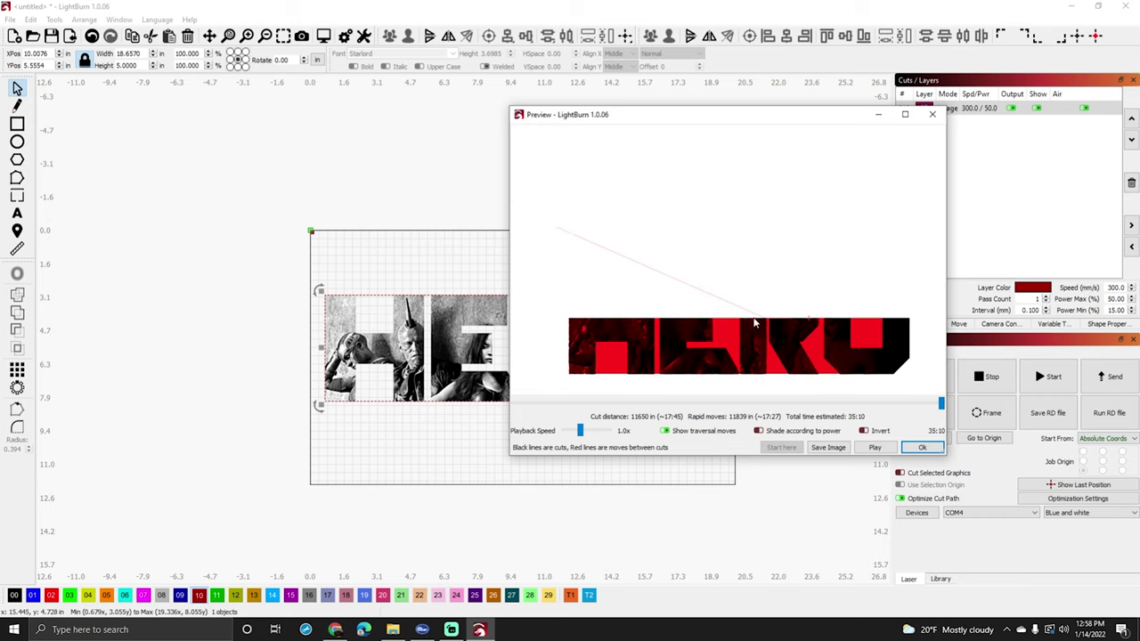
{"action": "scroll", "coordinate": [808, 359], "scroll_direction": "down", "scroll_amount": 1}
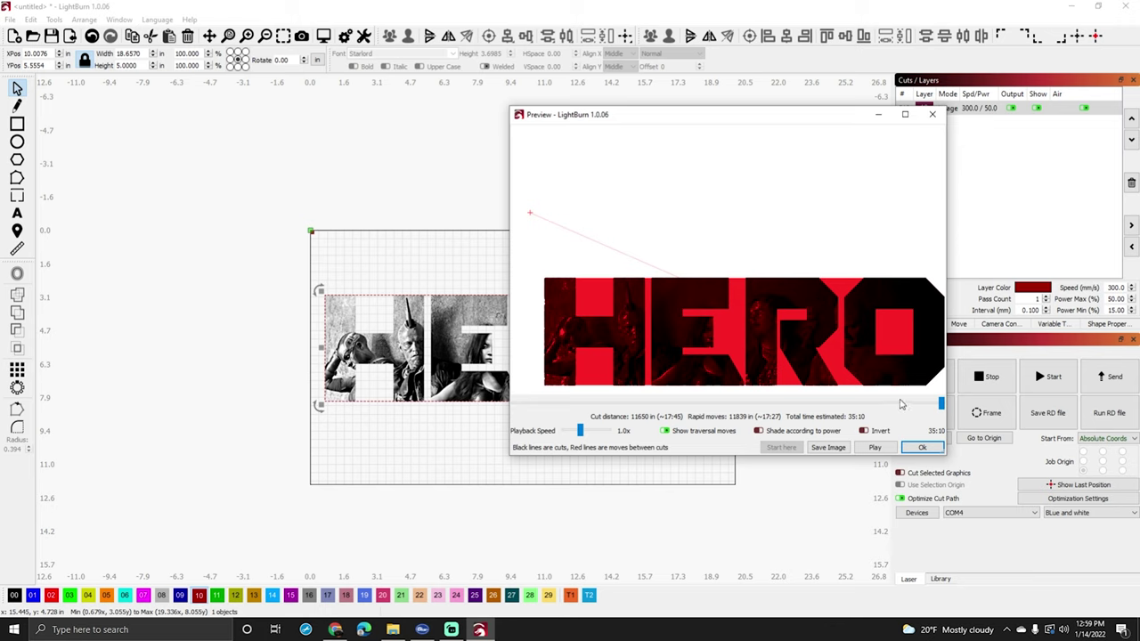
{"action": "mouse_move", "coordinate": [942, 405]}
{"action": "left_mouse_down"}
{"action": "mouse_move", "coordinate": [722, 405]}
{"action": "mouse_move", "coordinate": [946, 414]}
{"action": "left_mouse_up"}
{"action": "left_click", "coordinate": [923, 448]}
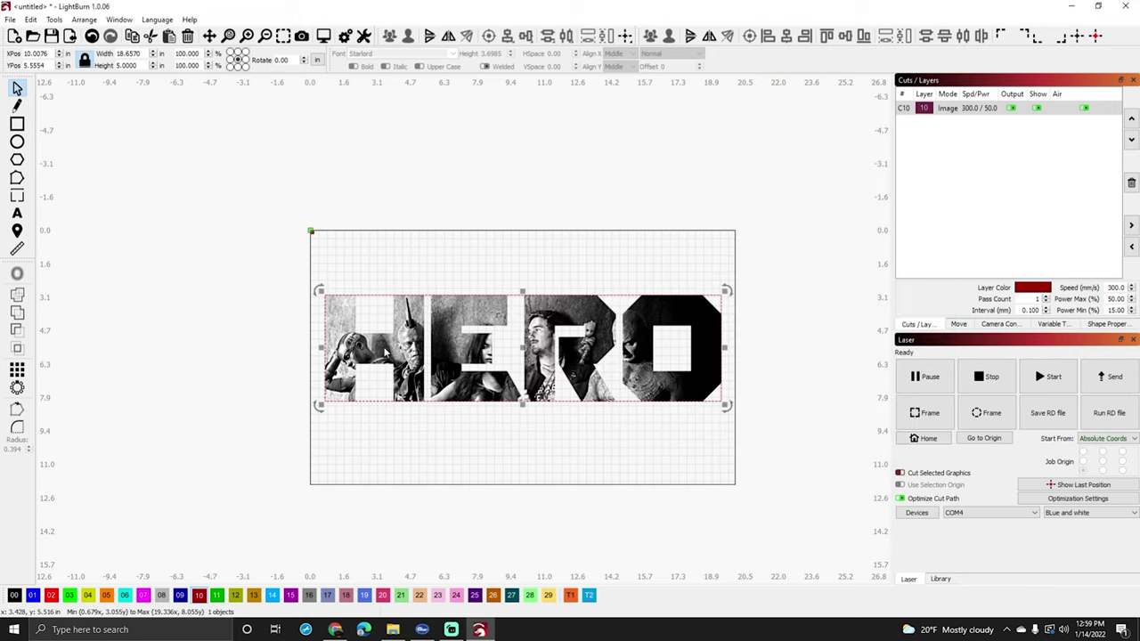